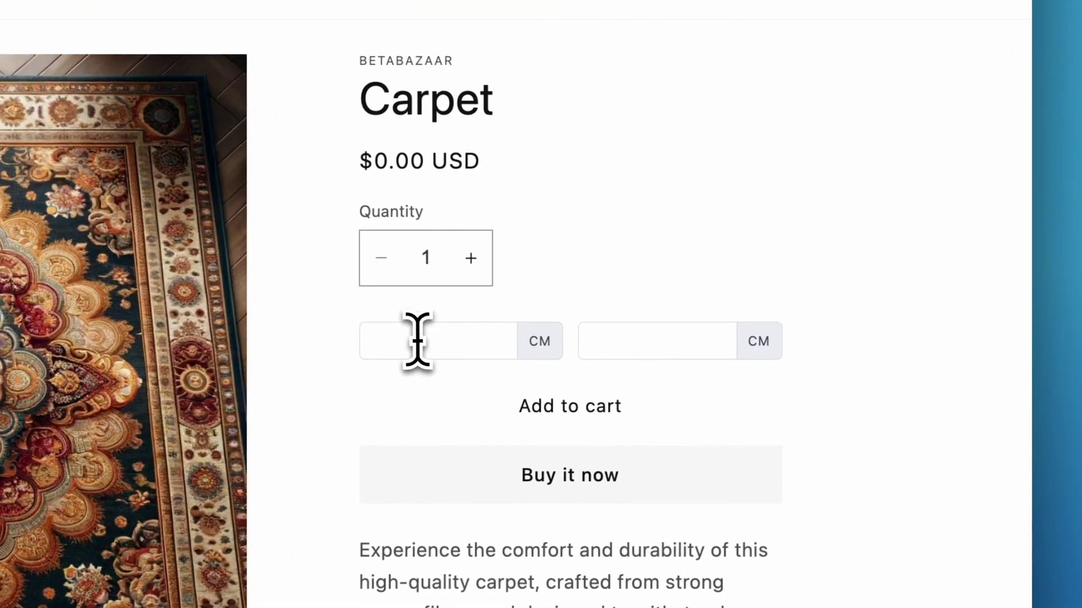
- Enter 500 cm for both carpet width and height so the price refreshes
left_click(695, 332)
left_click(416, 341)
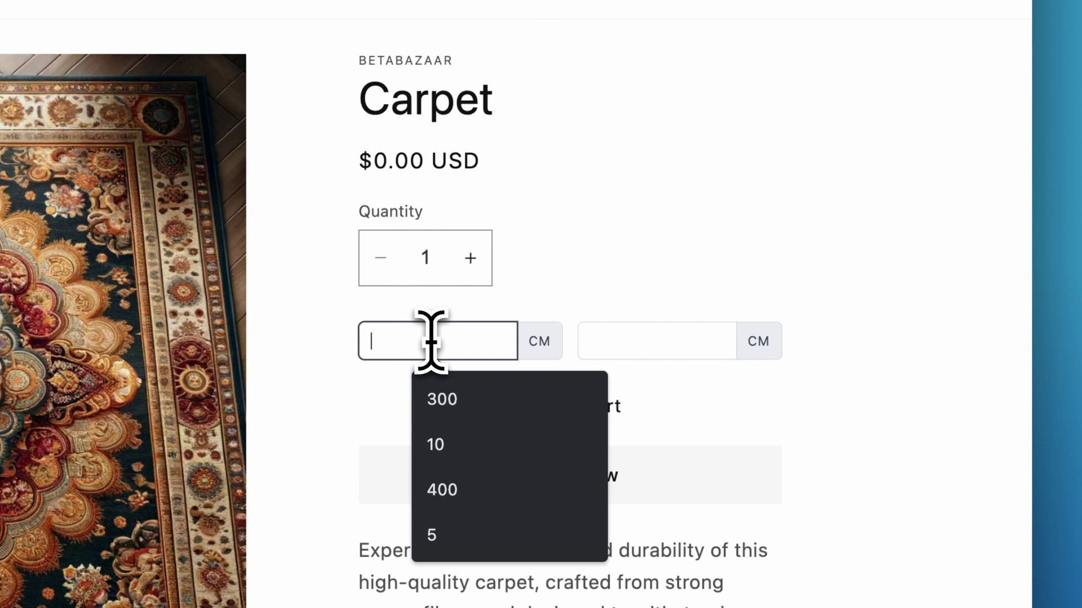
type("5000")
key("BackSpace")
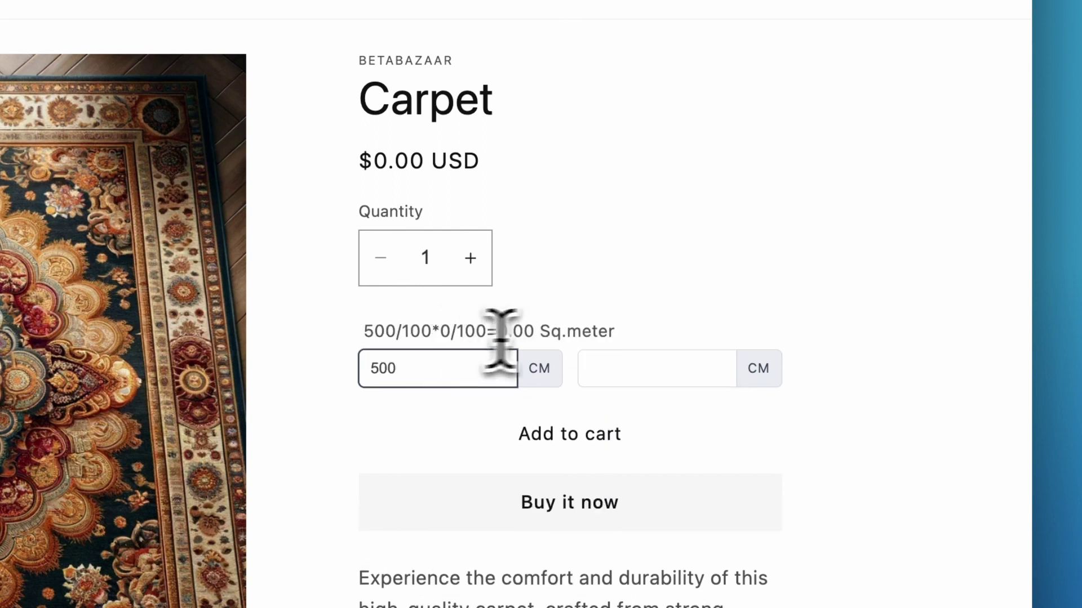
left_click(621, 372)
type("5")
left_click(752, 249)
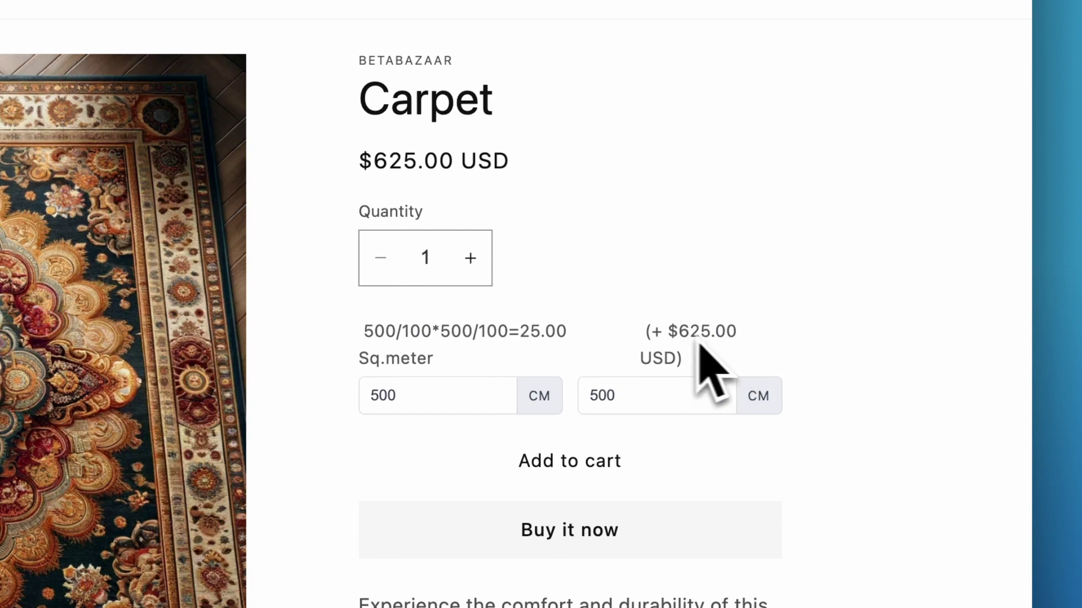
- Highlight the resulting $625.00 price and the 25.00 Sq.meter area formula
left_click_drag(376, 163, 562, 163)
left_click(561, 165)
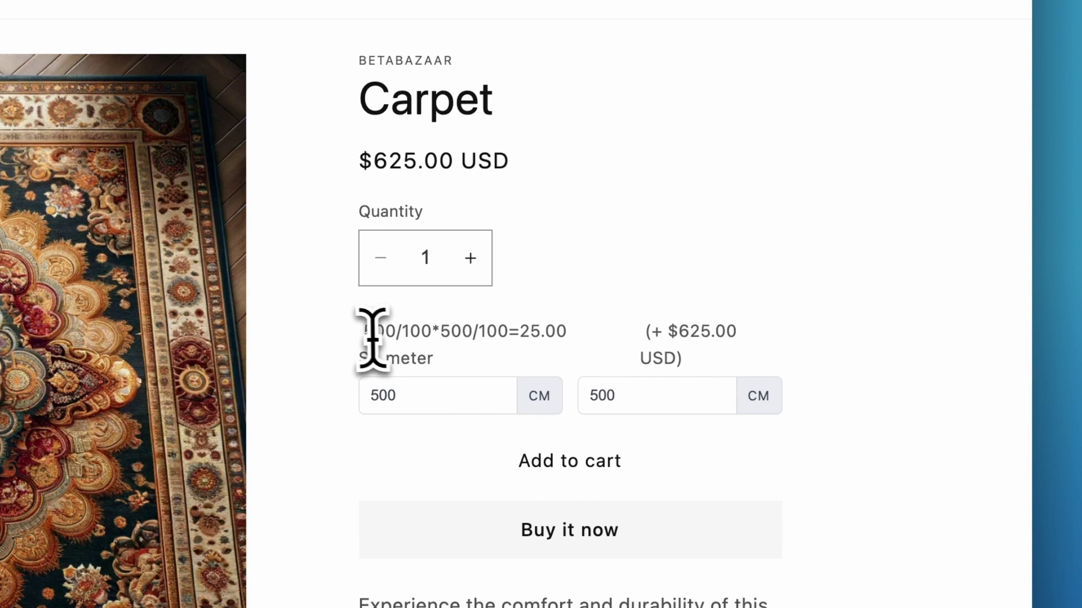
left_click_drag(384, 338, 564, 327)
left_click(397, 336)
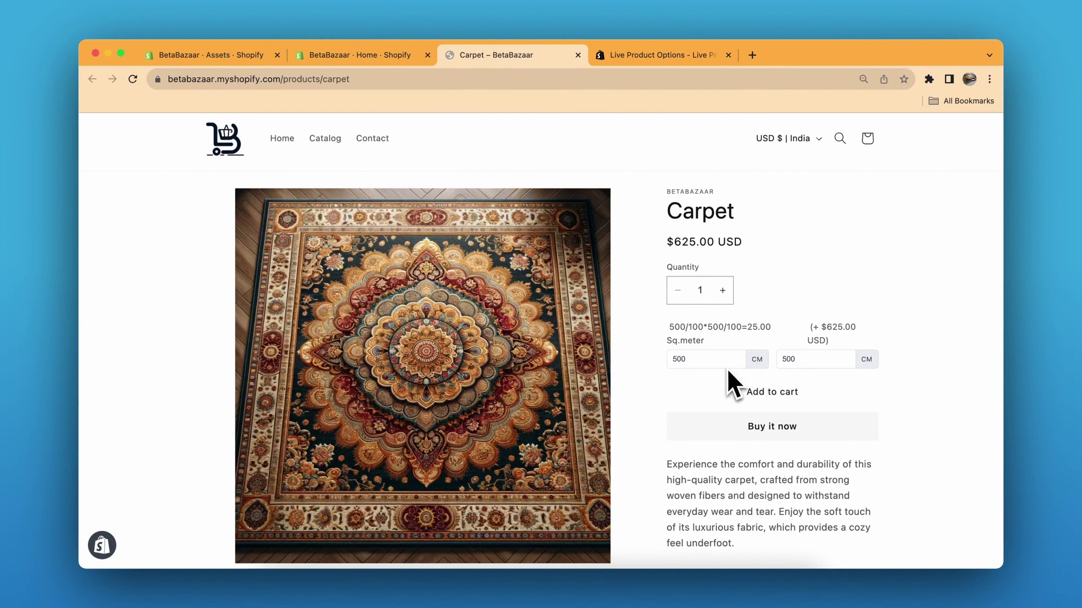
- Change both carpet width and height from 500 to 536 cm
left_click(721, 356)
key("BackSpace")
key("BackSpace")
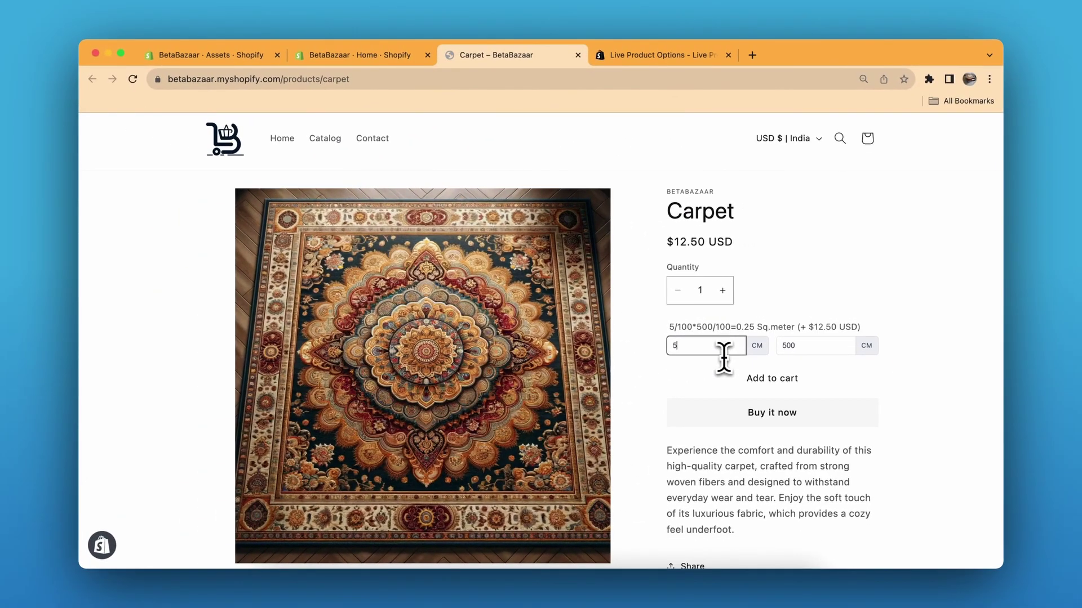
type("36")
double_click(786, 346)
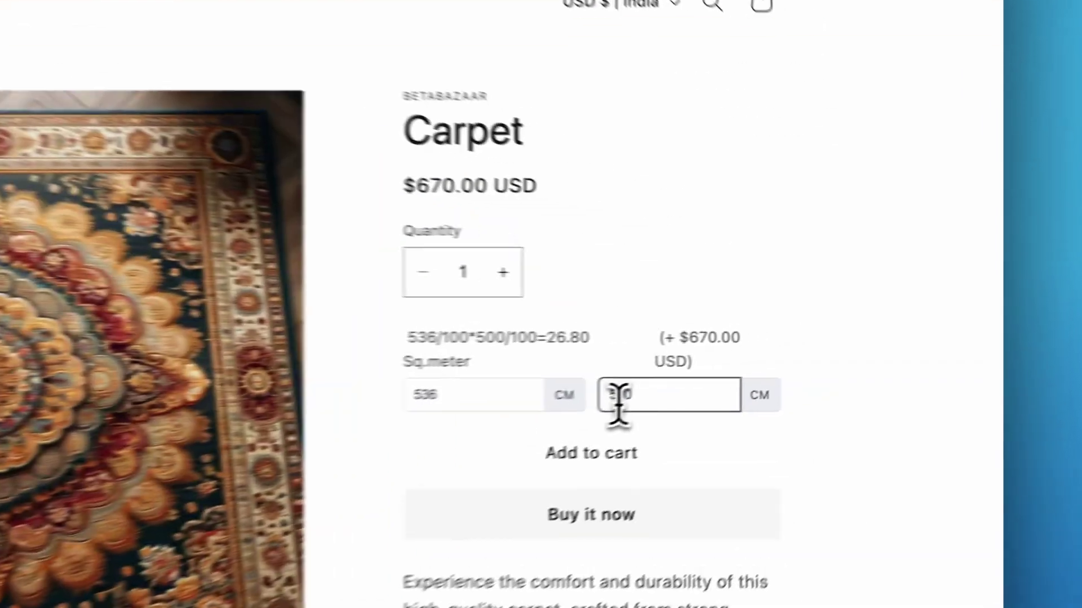
type("536")
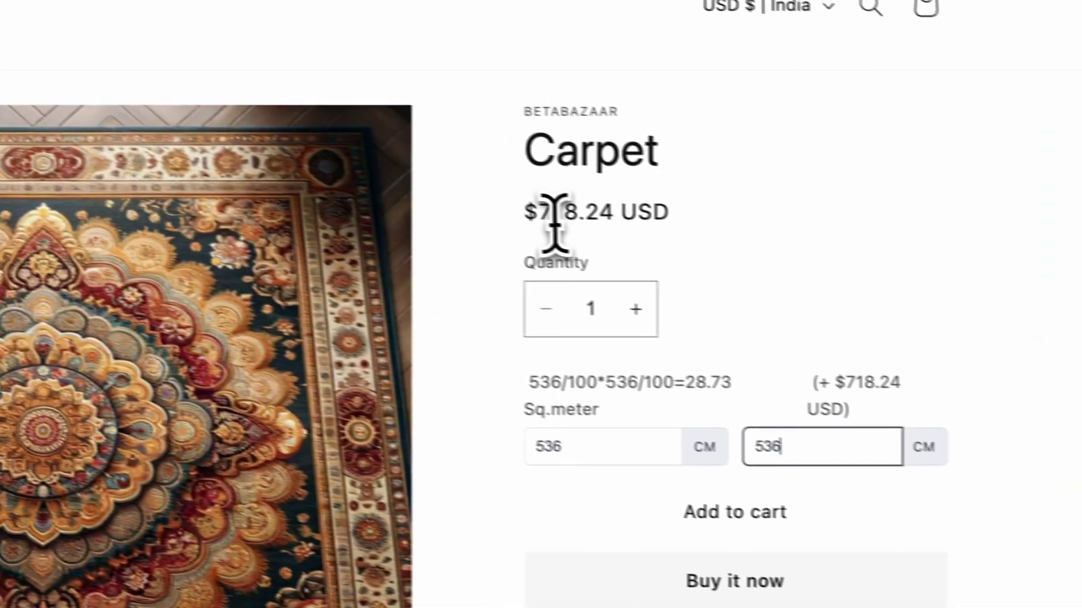
- Highlight the updated $718.24 price, then switch to the Live Product Options app listing
left_click_drag(555, 223, 701, 214)
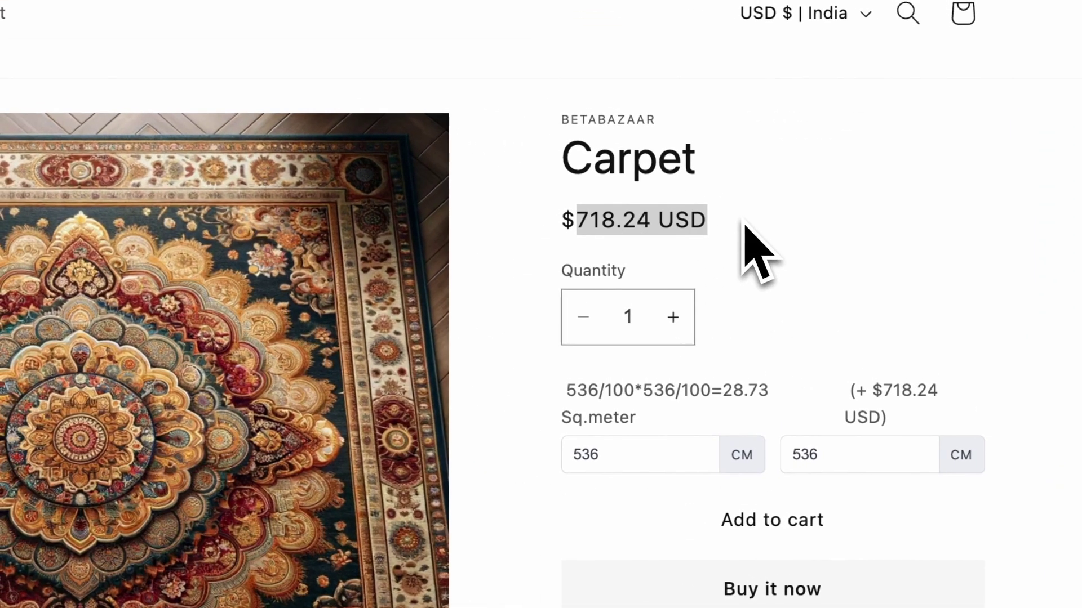
left_click(706, 217)
double_click(626, 224)
left_click(774, 222)
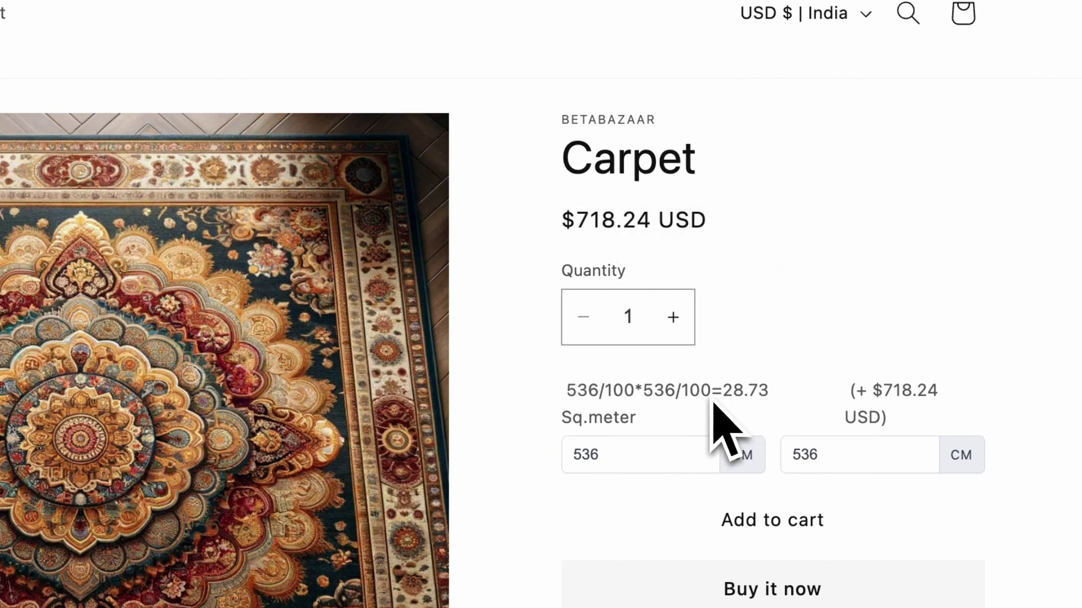
scroll(715, 422, "down", 3)
scroll(715, 402, "up", 3)
scroll(714, 402, "down", 1)
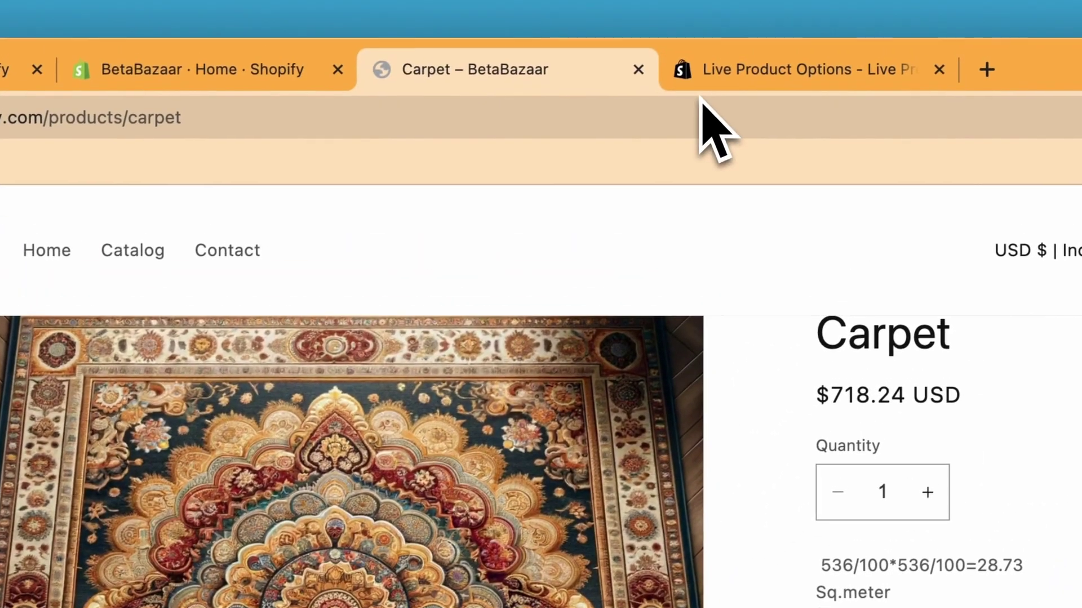
left_click(713, 84)
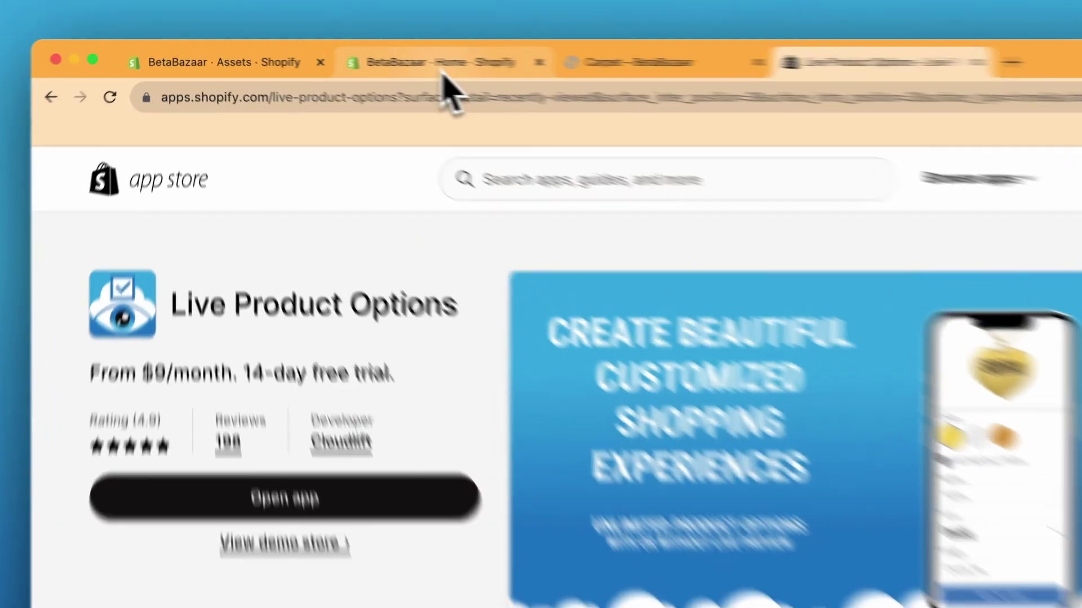
- Go to the BetaBazaar admin and launch Live Product Options from the Apps sidebar
left_click(360, 55)
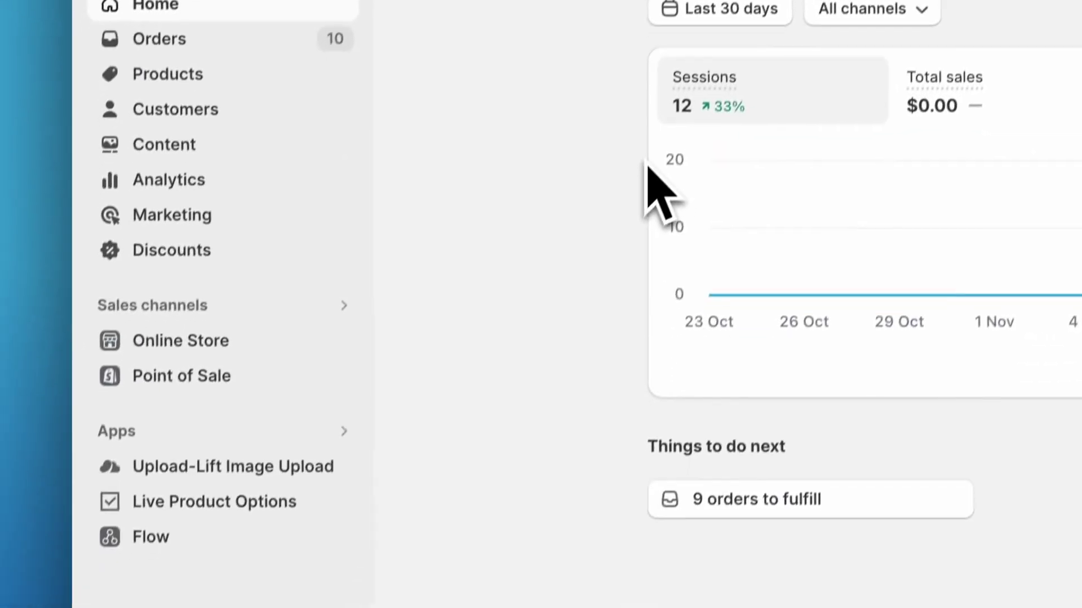
left_click(264, 501)
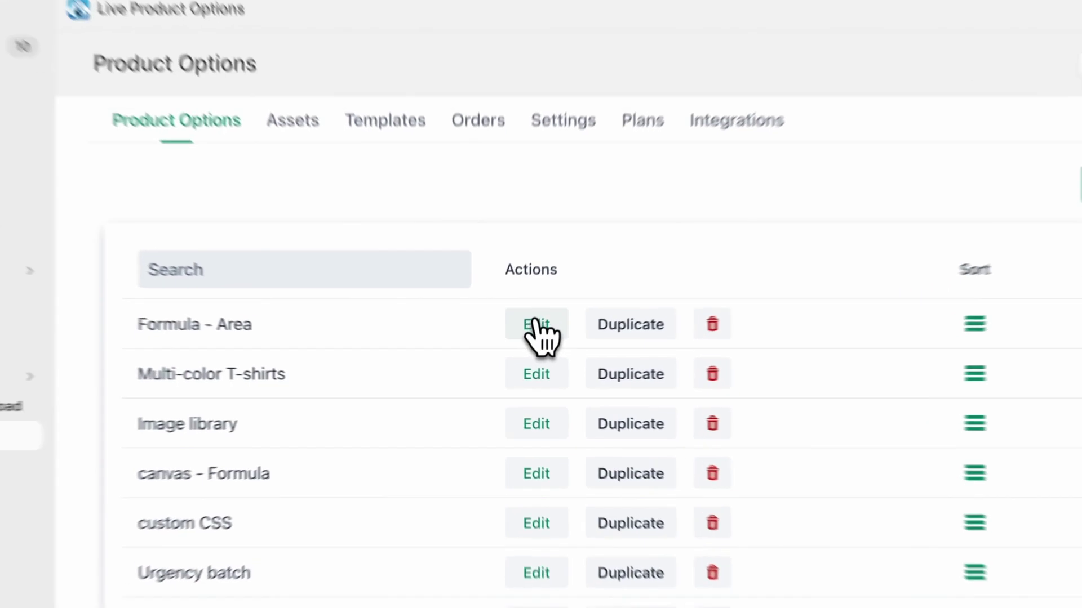
- Open the Formula - Area option set for editing and scroll to its product options
left_click(515, 351)
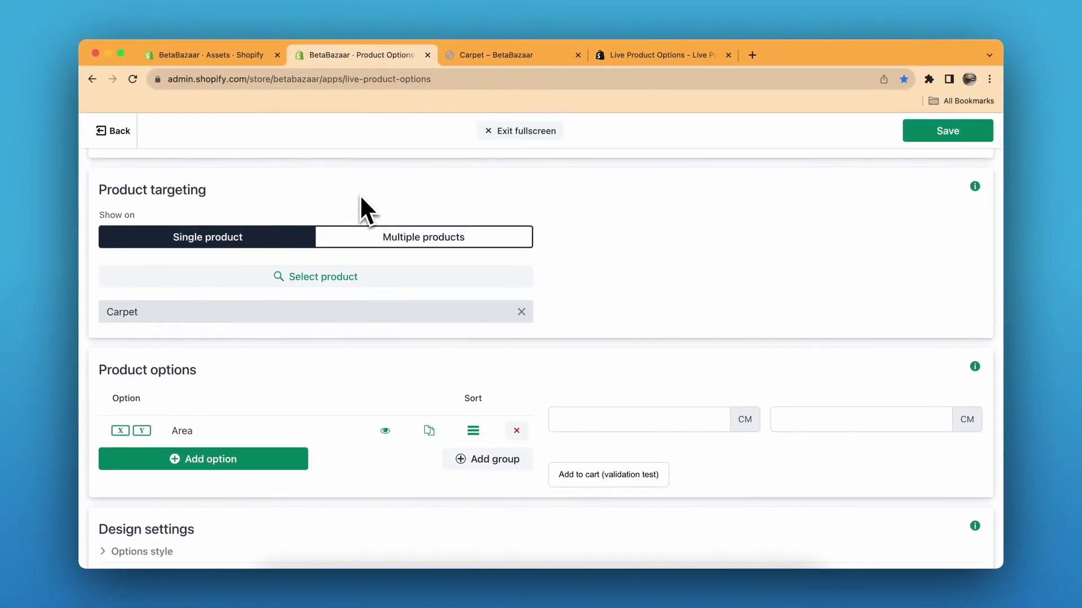
scroll(485, 242, "down", 3)
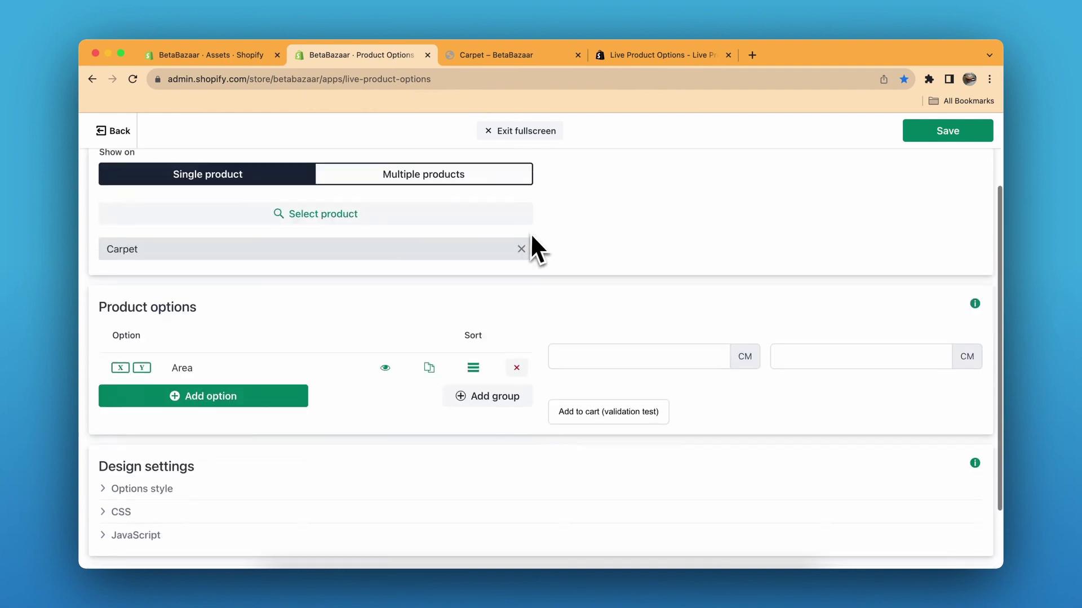
double_click(126, 301)
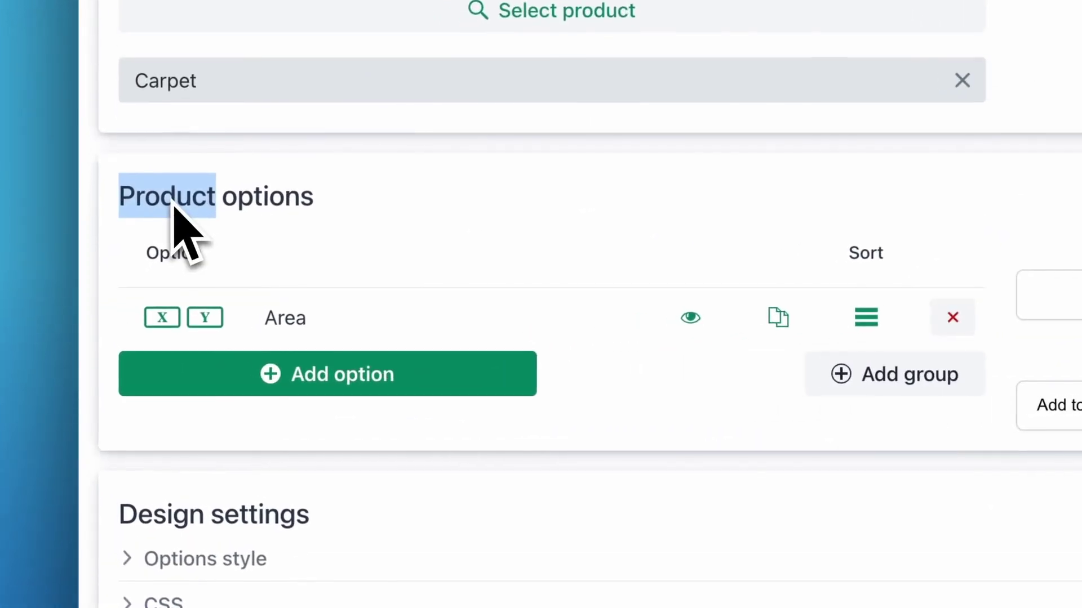
left_click(146, 303)
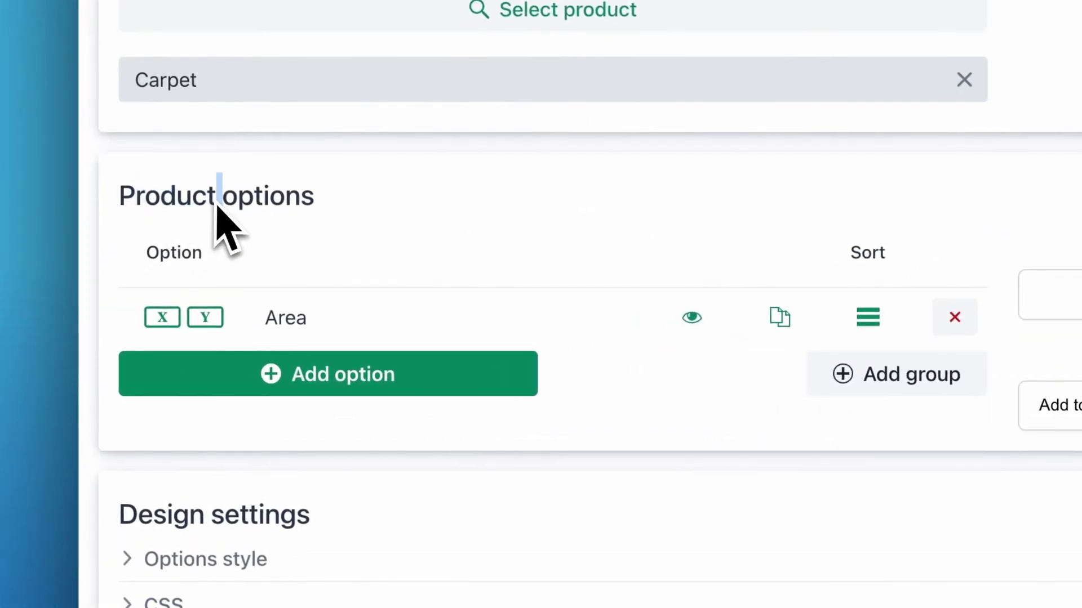
- Expand the Area option and browse the type list showing its Dimension type
left_click(363, 332)
left_click(316, 417)
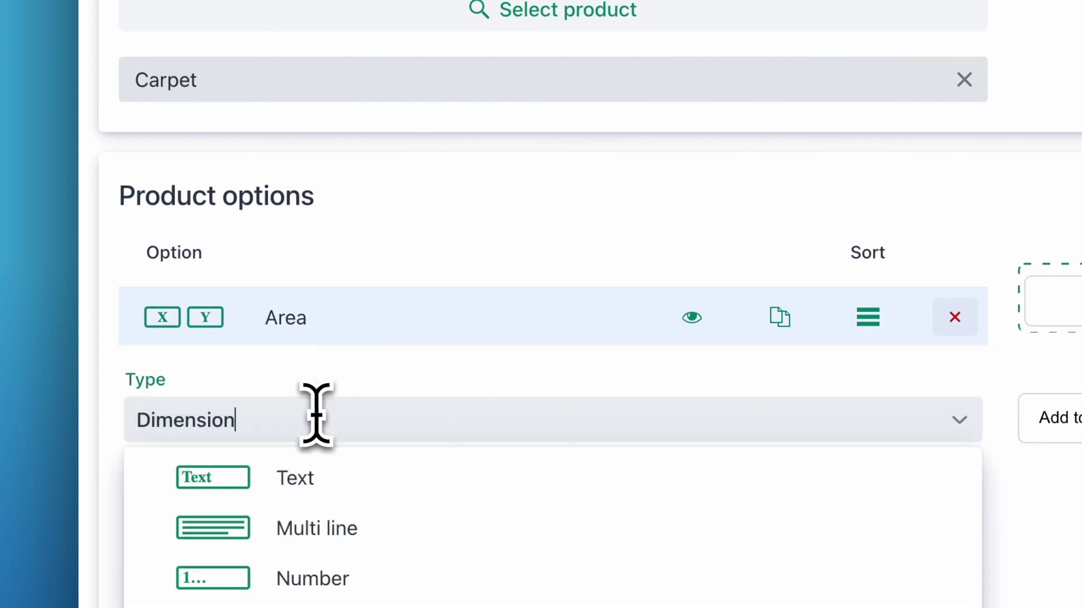
scroll(316, 417, "down", 5)
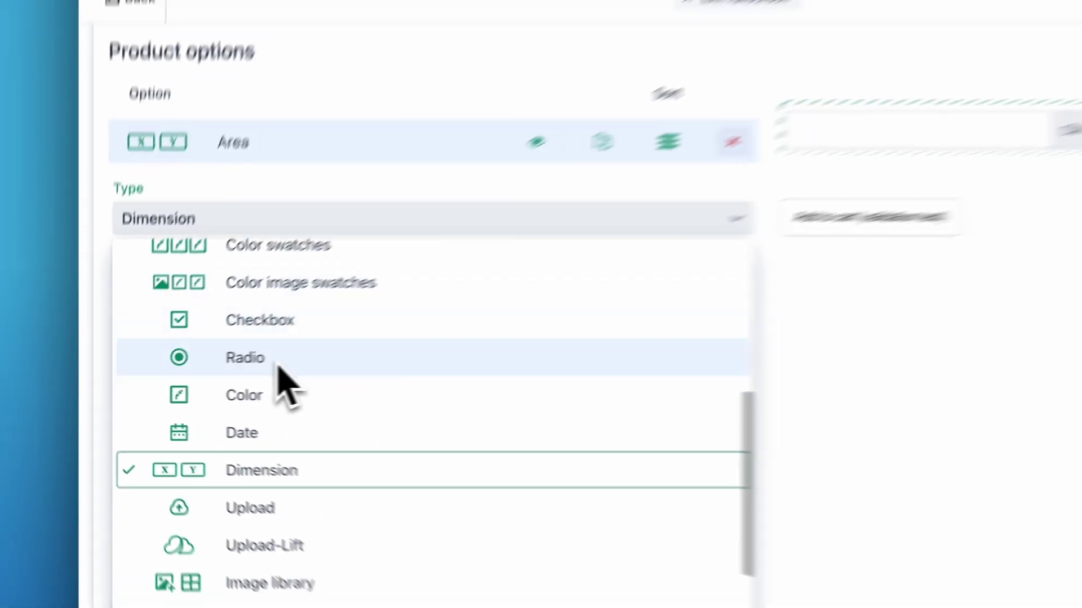
scroll(315, 394, "up", 4)
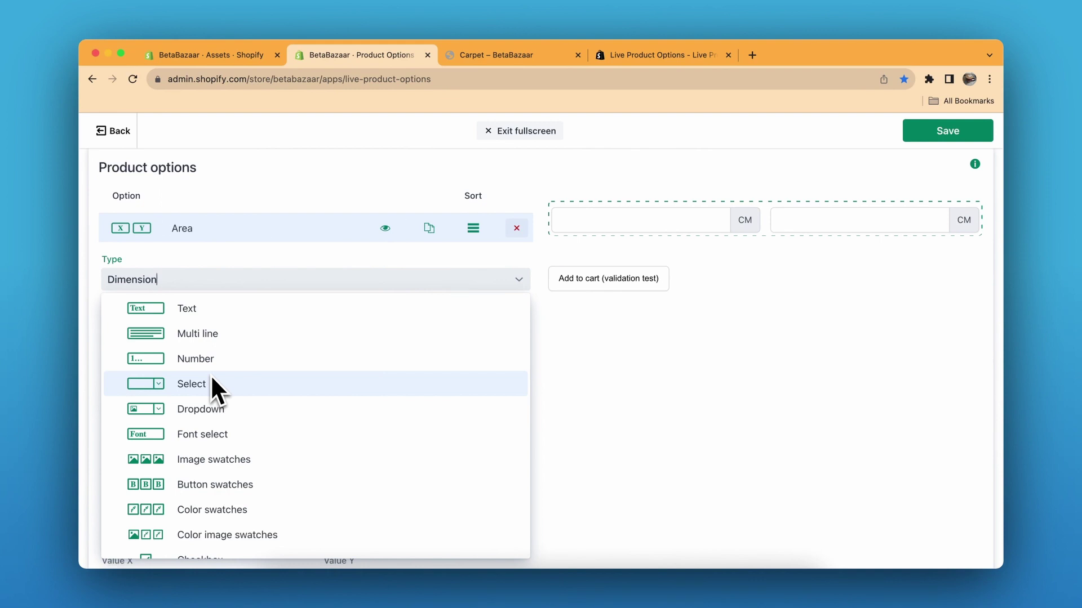
scroll(212, 378, "down", 5)
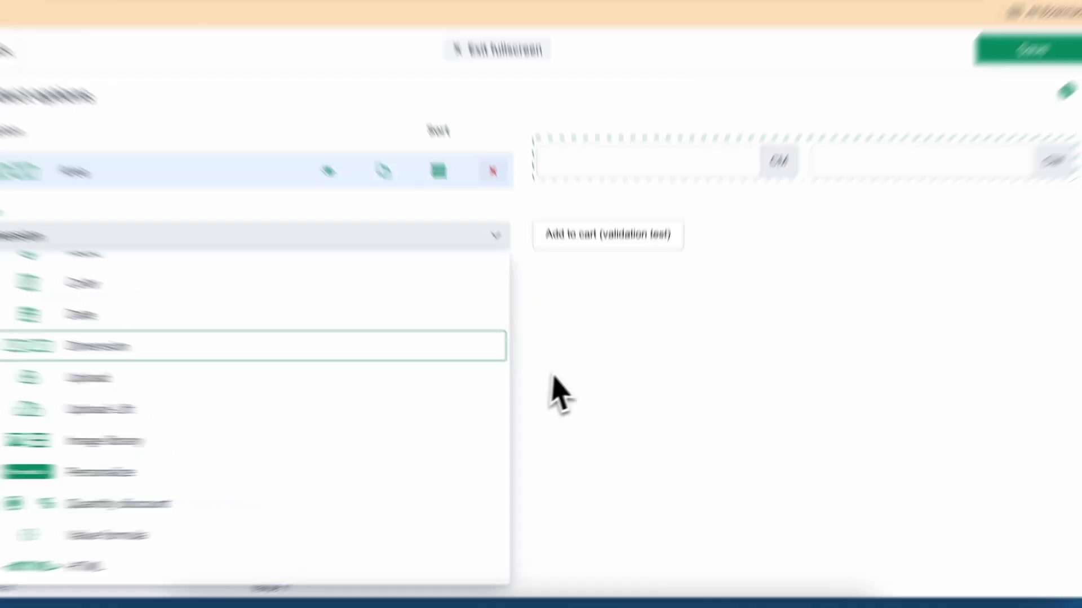
- Keep Dimension as the Area option's type and scroll to its label fields
left_click(552, 376)
scroll(552, 377, "down", 5)
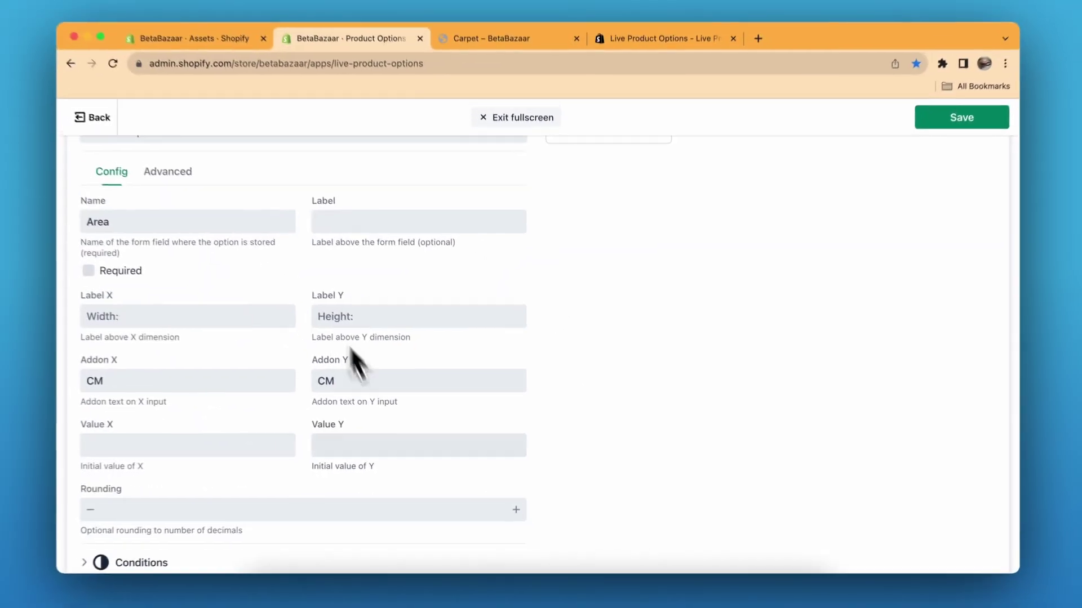
scroll(541, 311, "up", 3)
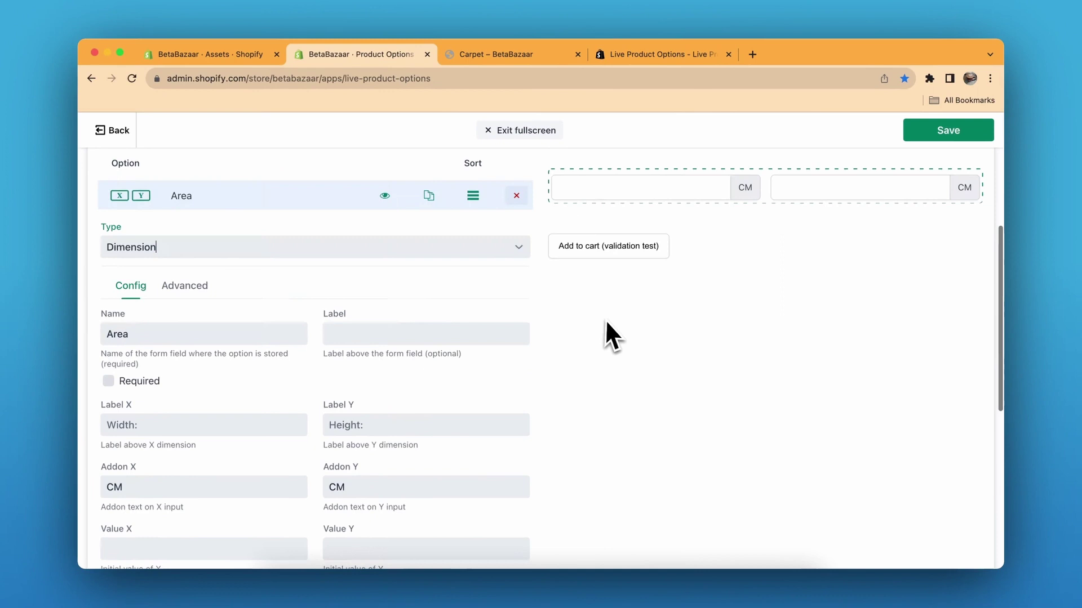
scroll(607, 323, "down", 3)
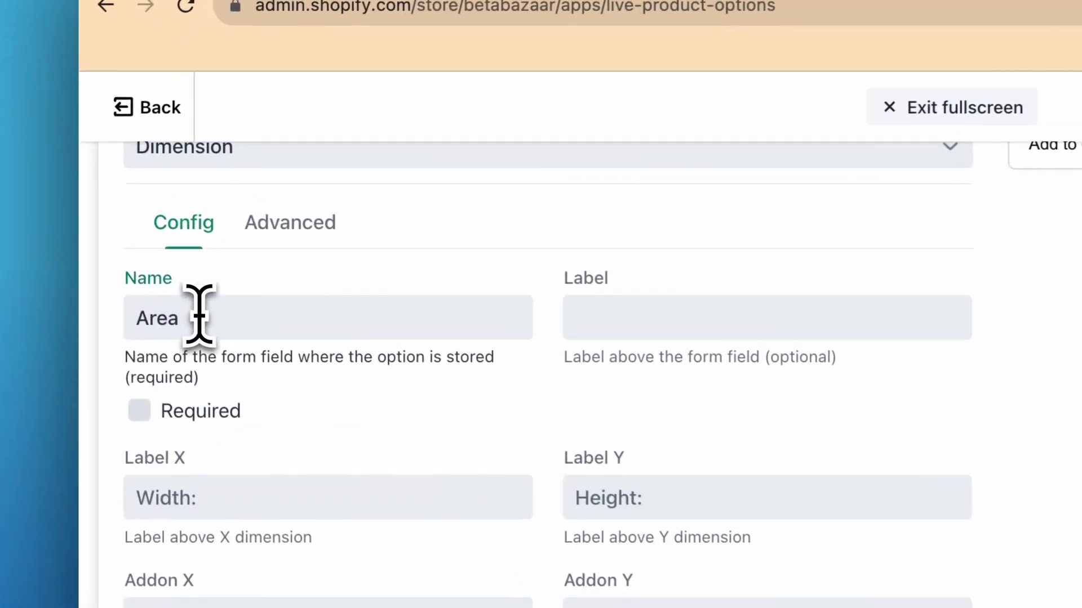
left_click(171, 280)
left_click(483, 276)
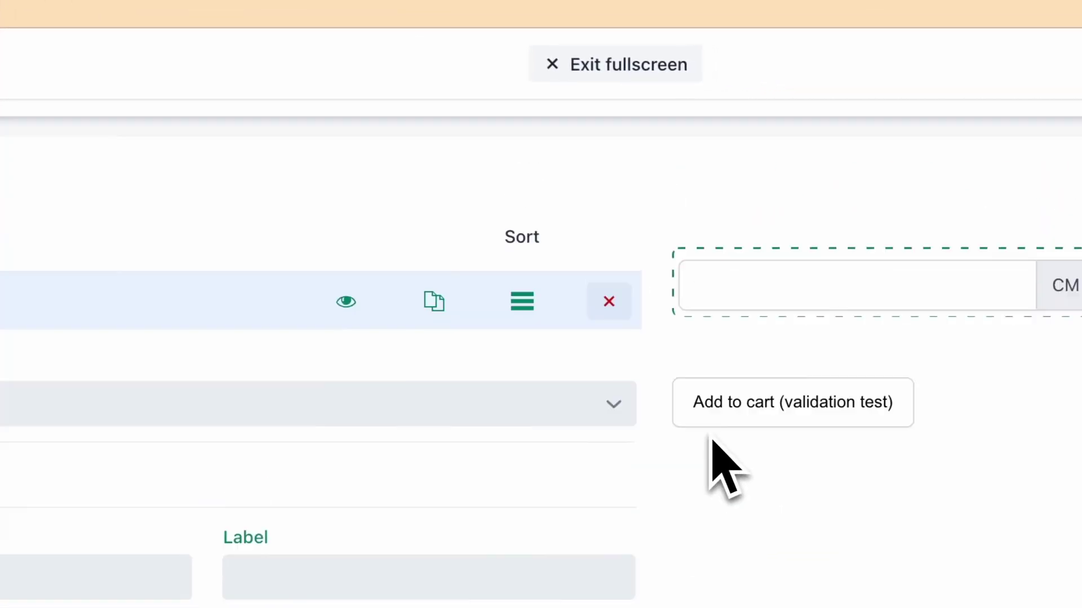
scroll(771, 563, "down", 3)
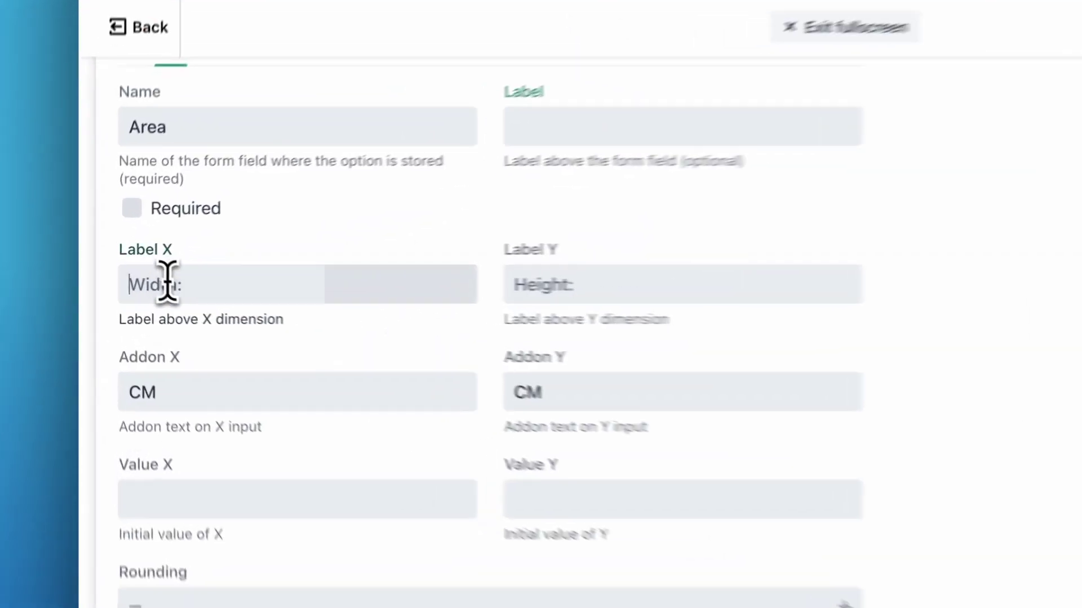
- Enter W as the X label and H as the Y label, checking the preview
left_click(147, 279)
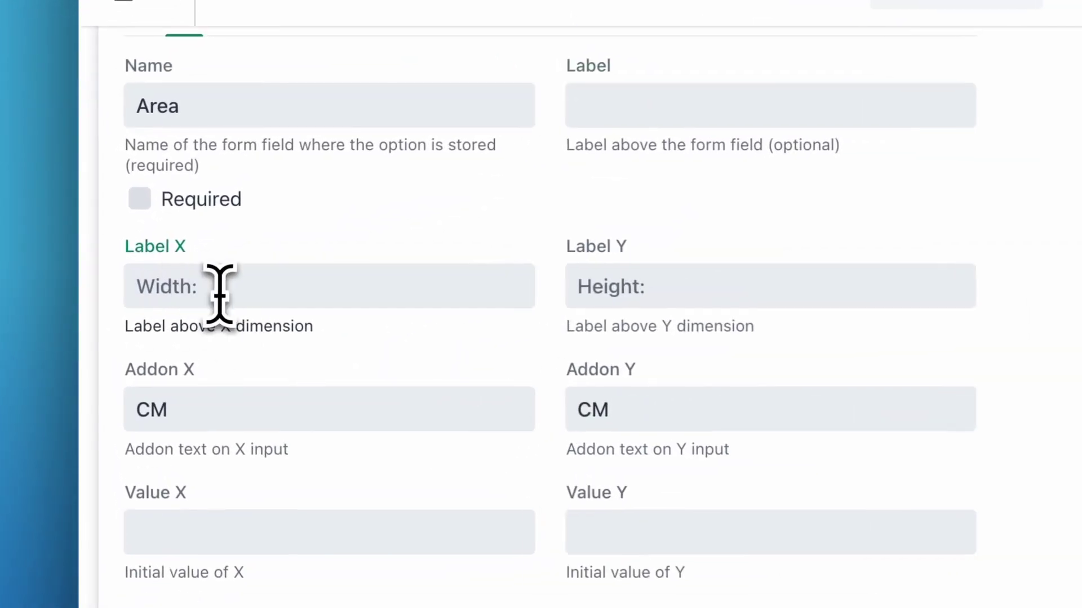
scroll(824, 391, "up", 5)
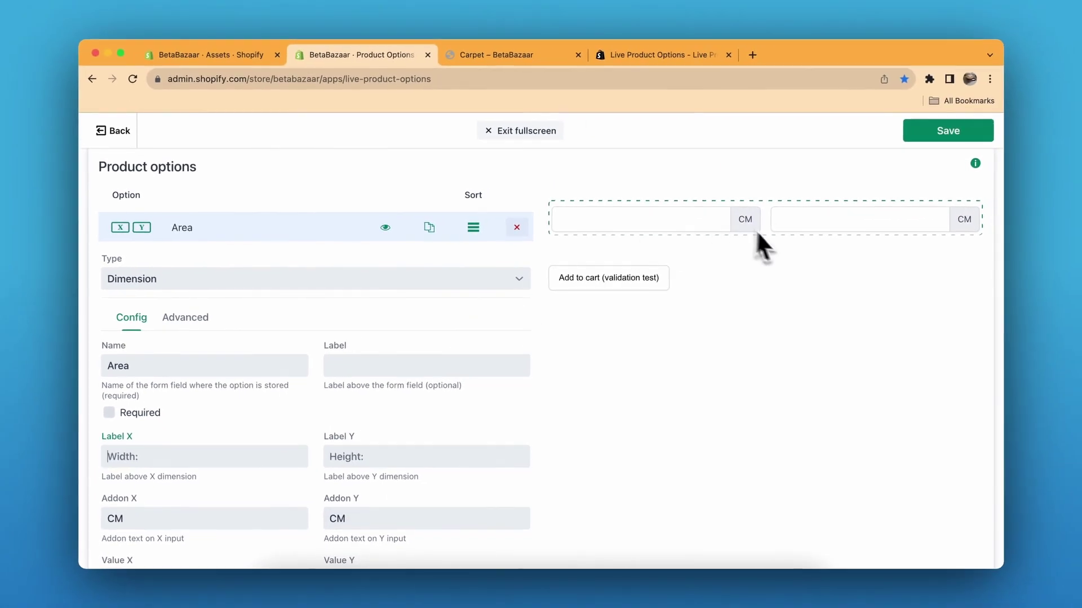
scroll(647, 369, "down", 3)
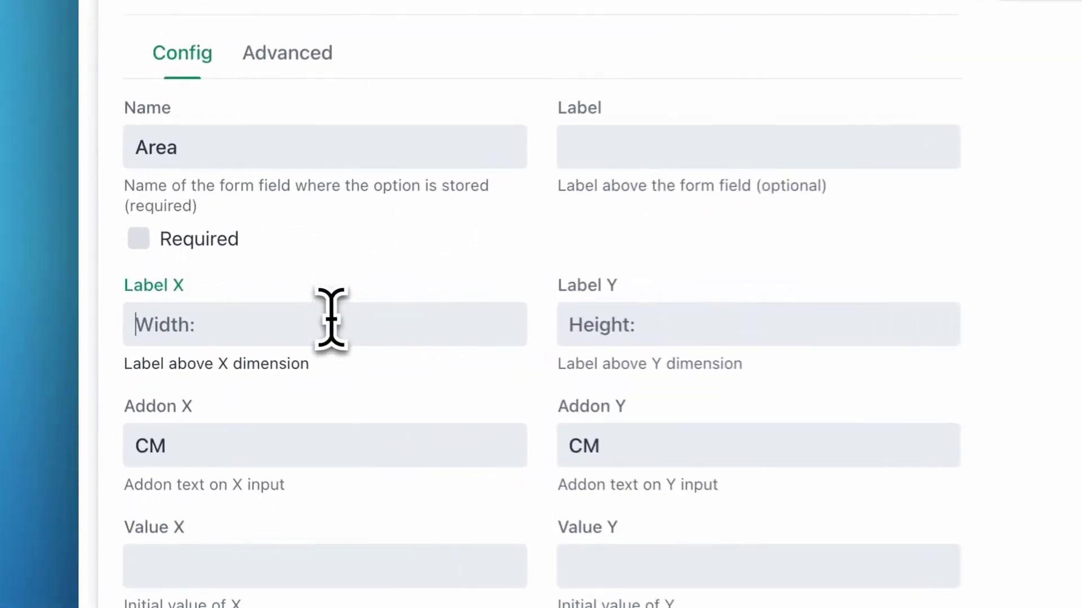
type("W")
left_click(611, 315)
type("H")
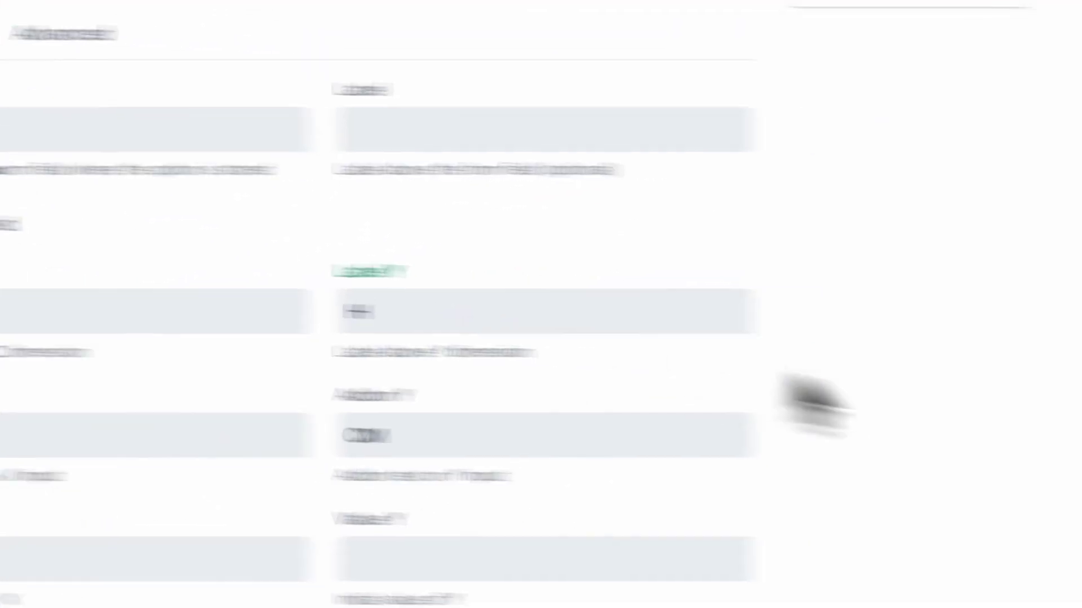
scroll(786, 442, "up", 5)
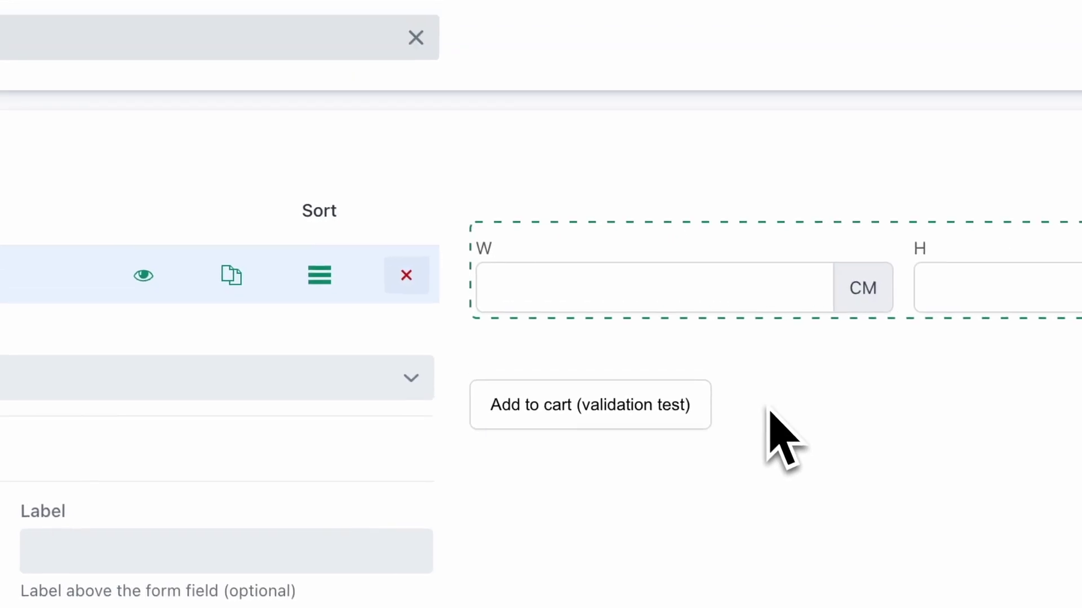
scroll(620, 456, "down", 5)
- Delete the H and W labels and select the CM unit addon text for replacement
double_click(454, 276)
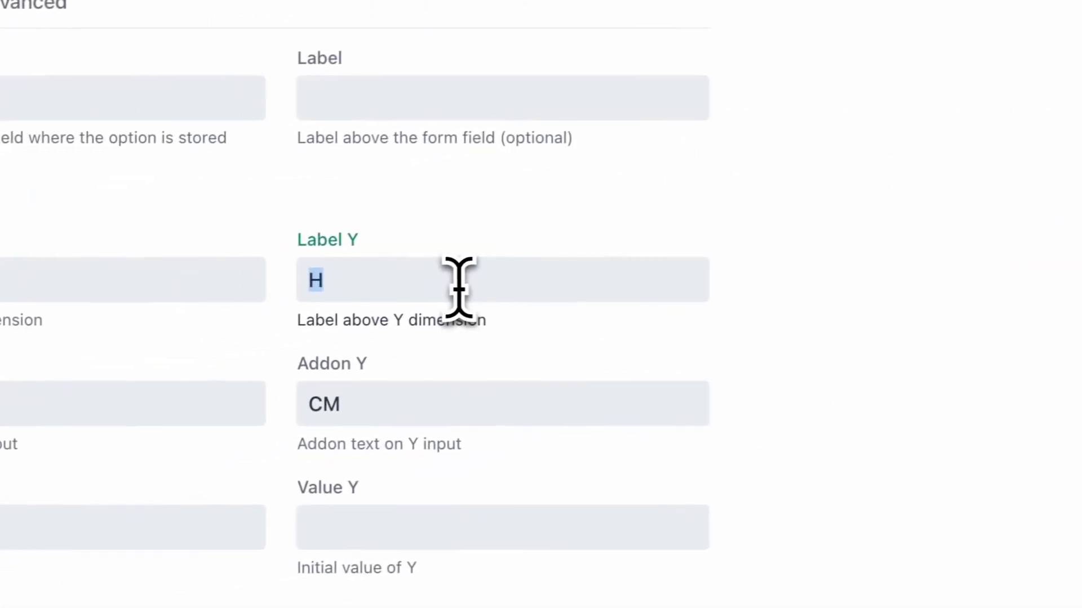
key("BackSpace")
double_click(430, 284)
key("BackSpace")
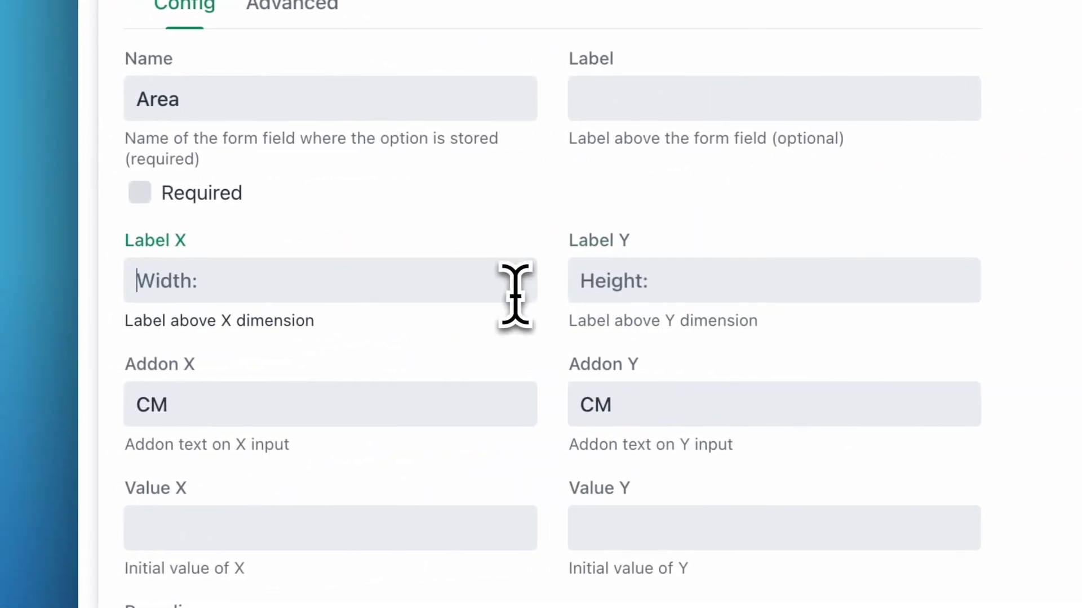
scroll(408, 291, "down", 3)
scroll(186, 284, "up", 1)
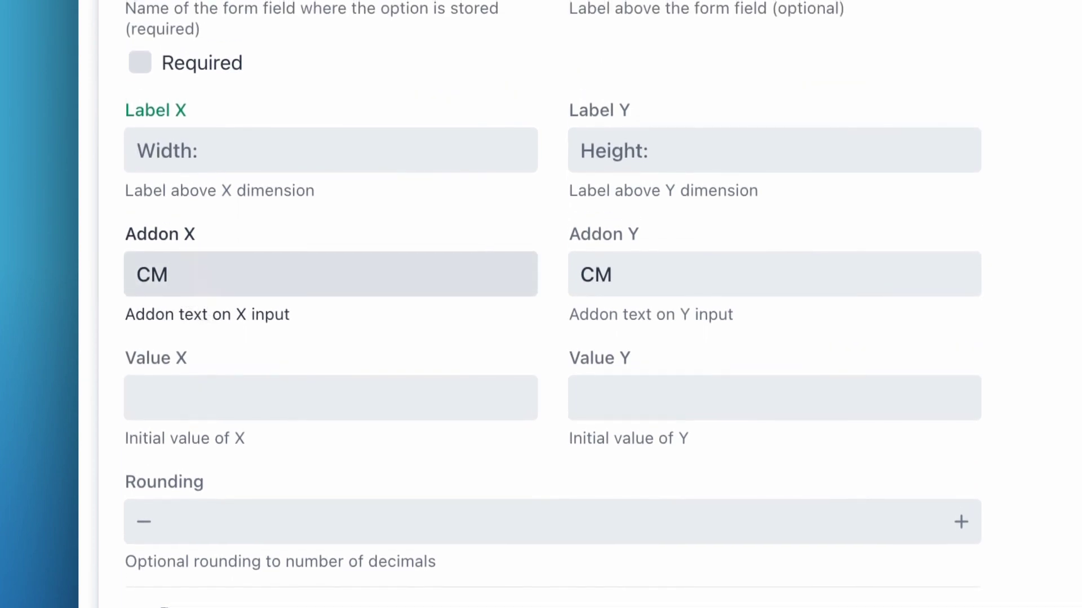
left_click(194, 274)
left_click(634, 269)
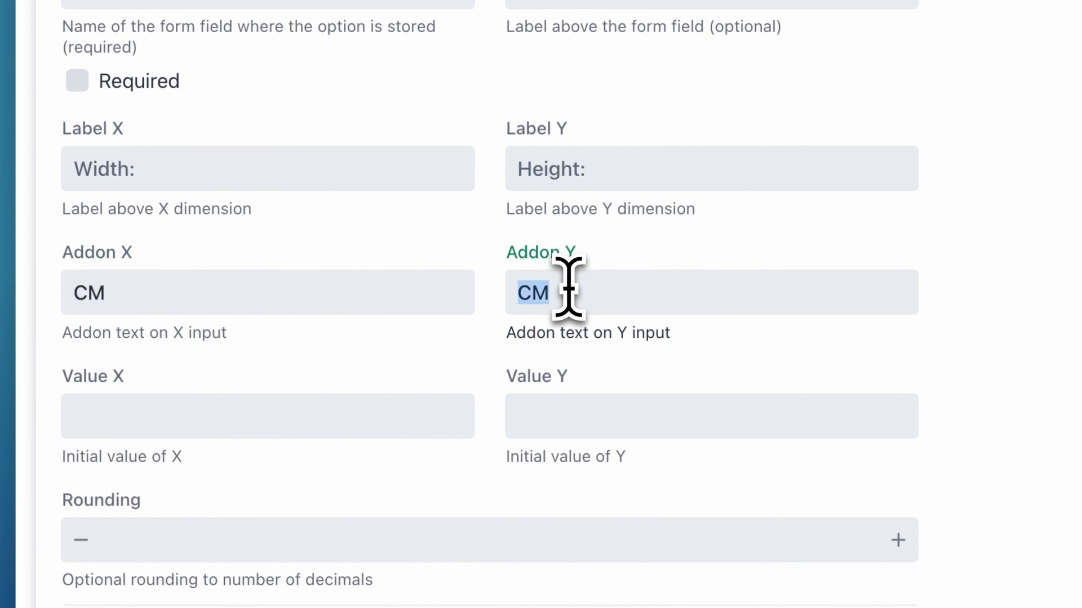
double_click(313, 293)
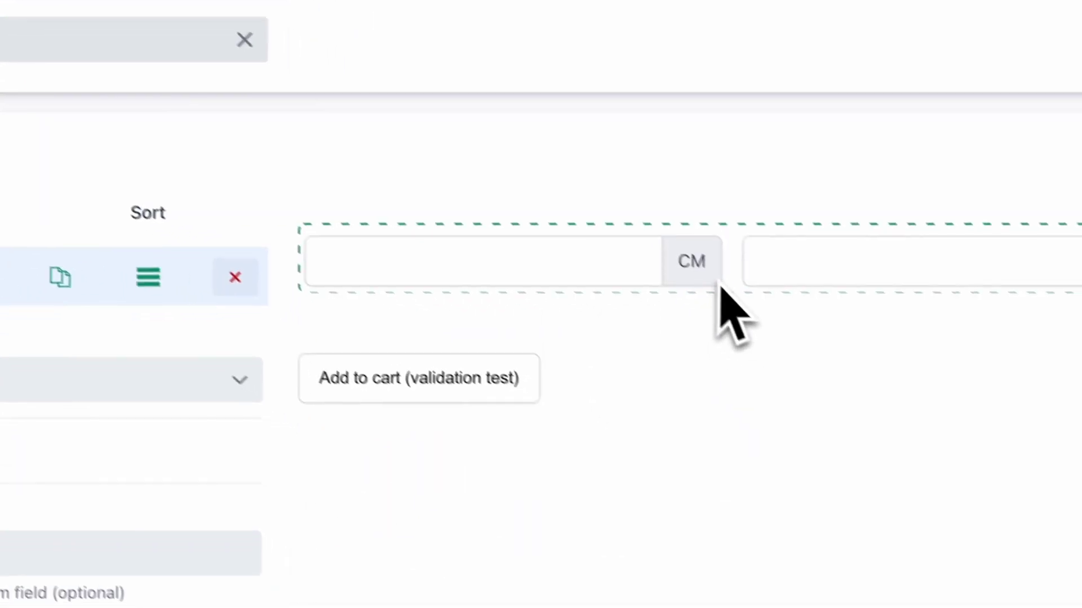
- Change the unit addons to lowercase cm and give width and height initial values of 100
type("cm")
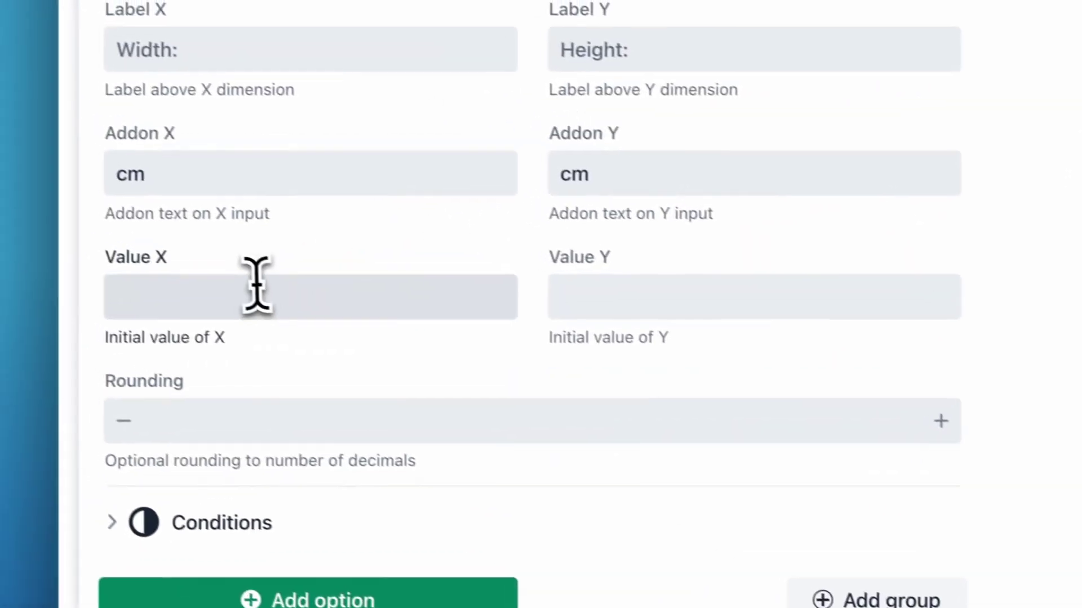
left_click(47, 380)
type("5")
left_click(642, 307)
type("5")
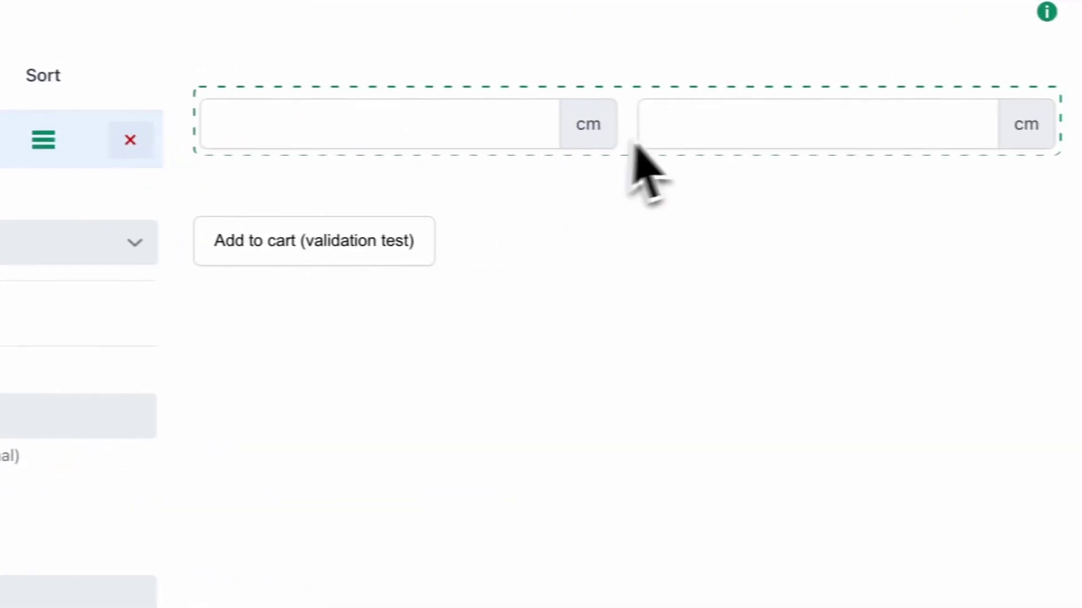
scroll(494, 515, "down", 5)
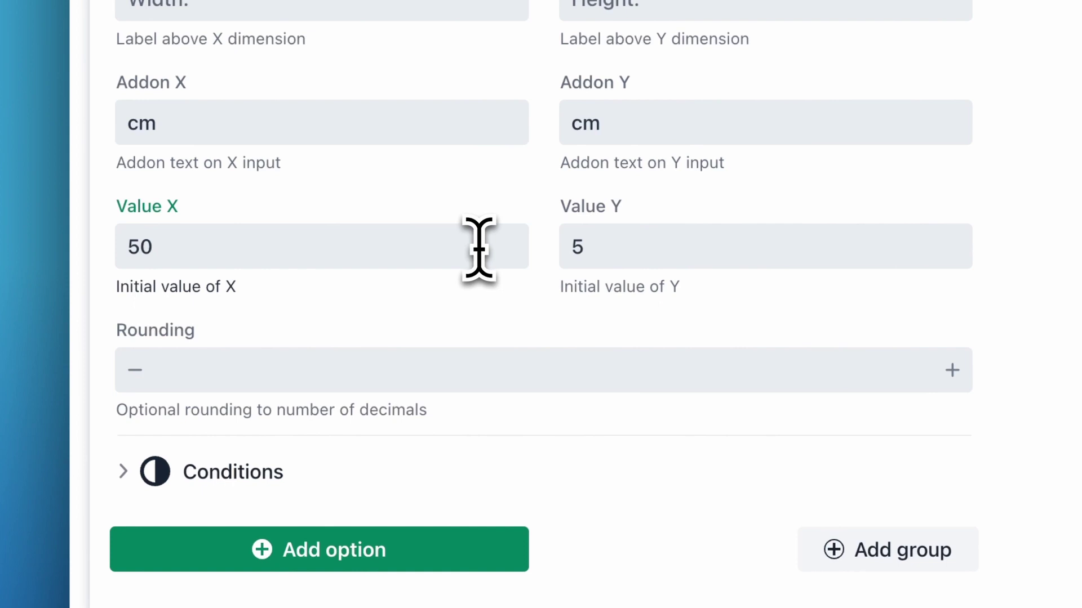
double_click(606, 232)
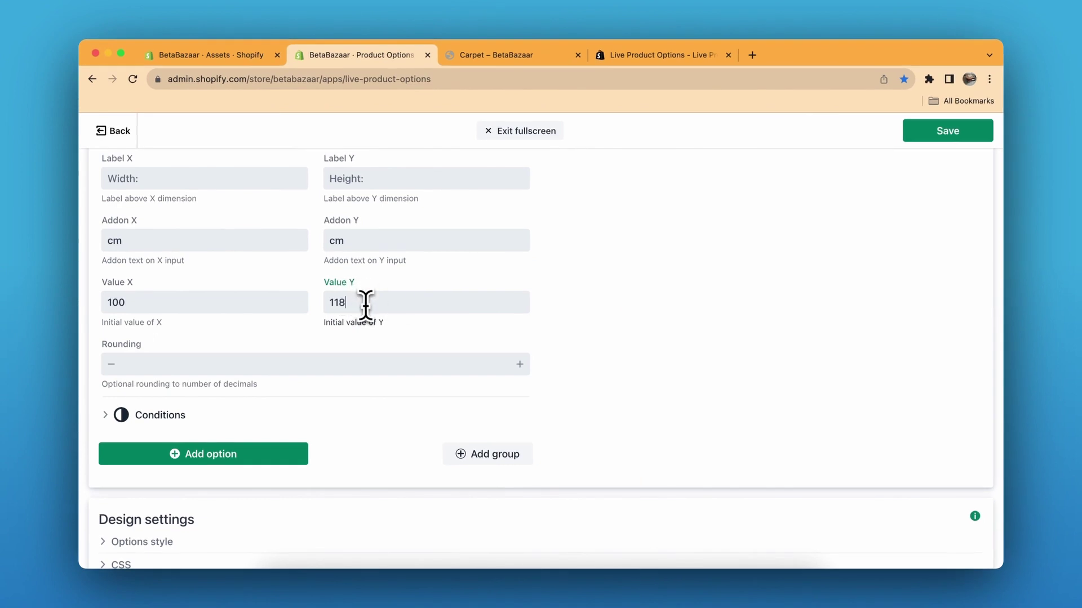
type("118")
key("BackSpace")
key("BackSpace")
type("08")
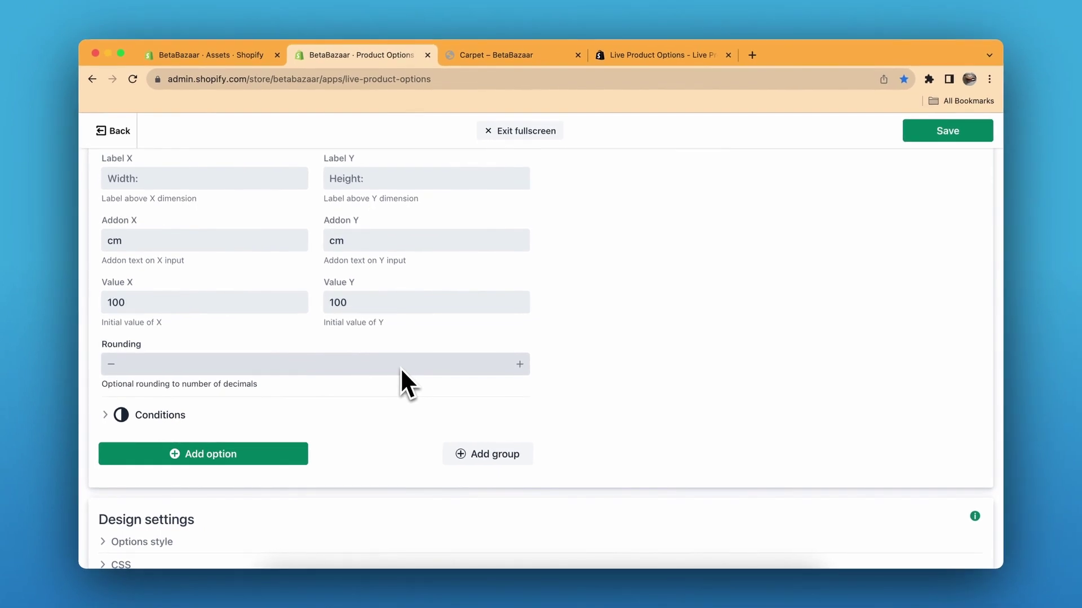
- Try typing a width of 1 into the preview width field
scroll(668, 328, "up", 5)
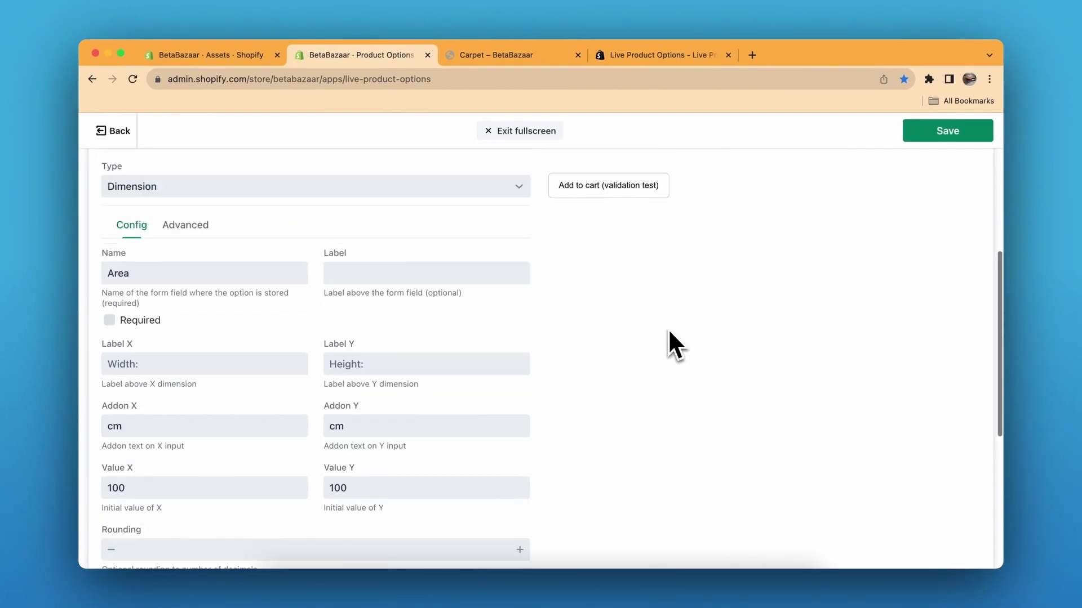
scroll(654, 310, "up", 2)
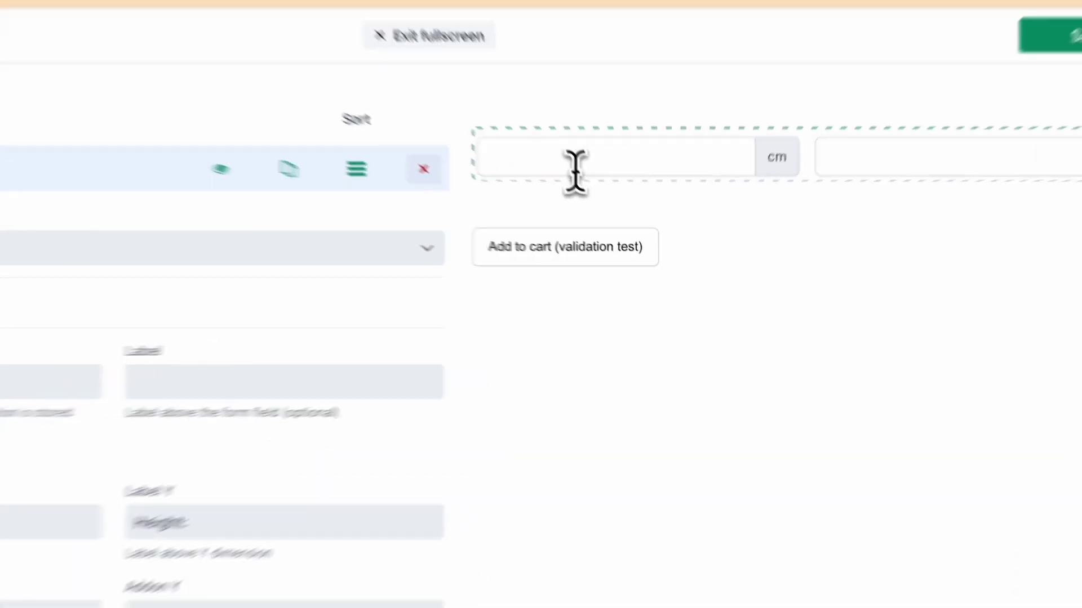
left_click(614, 211)
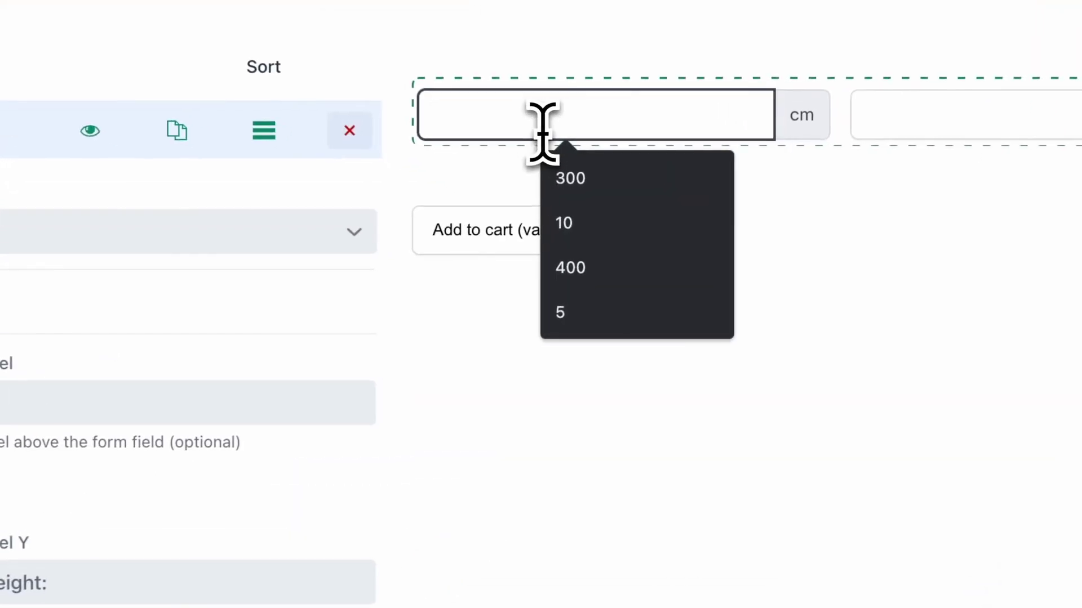
type("1")
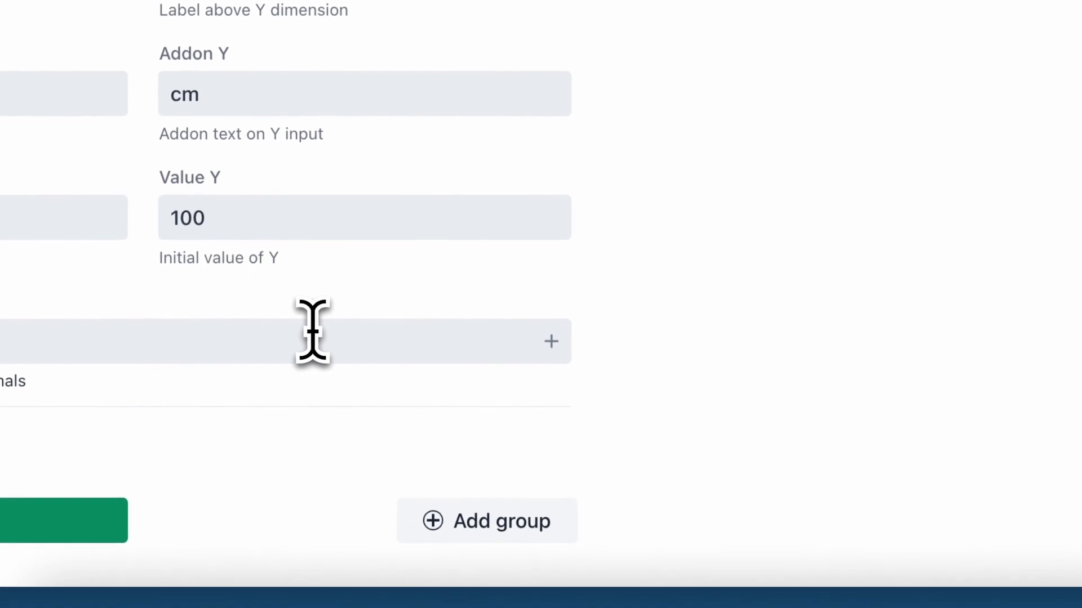
left_click(314, 330)
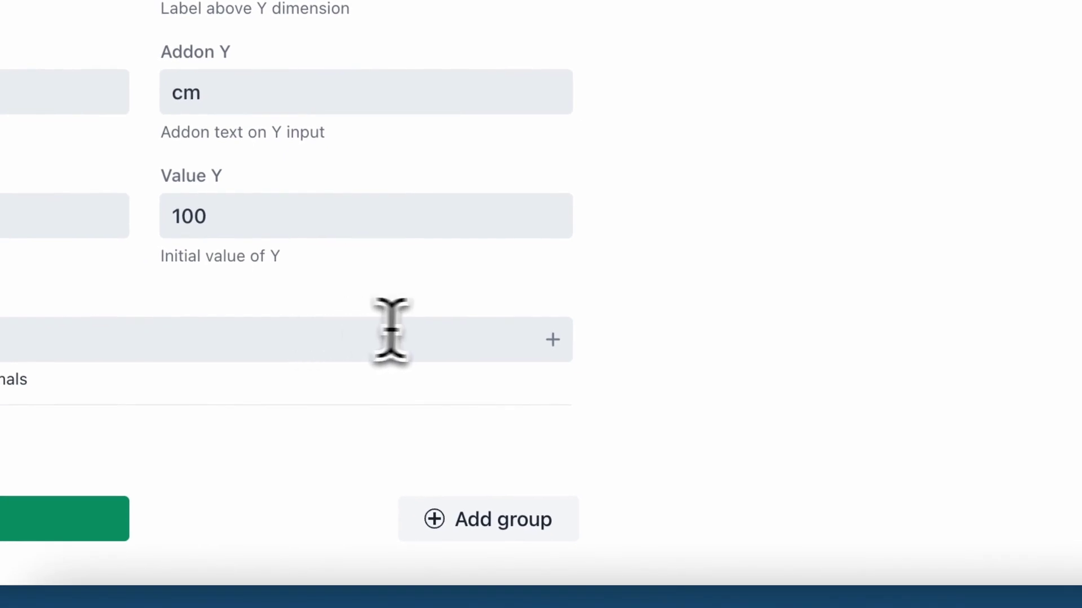
- Set the Area option's decimal rounding to 2 decimals
type("1")
scroll(555, 366, "up", 2)
left_click(553, 434)
scroll(671, 394, "up", 10)
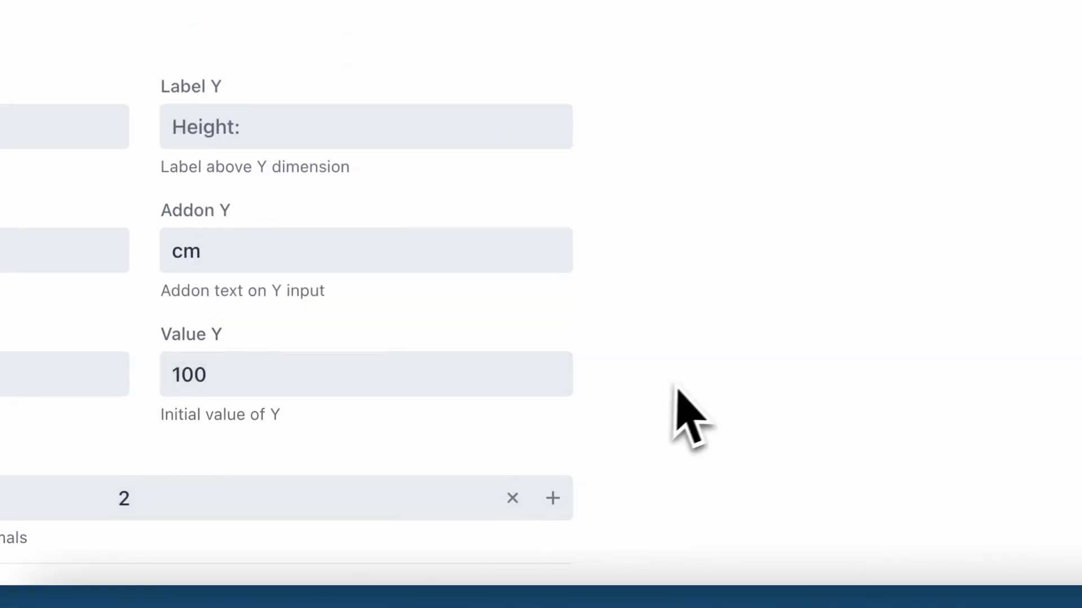
- Enter 100 as the preview width and see how the area formula reformats it
left_click(667, 194)
type("00.30")
left_click(922, 355)
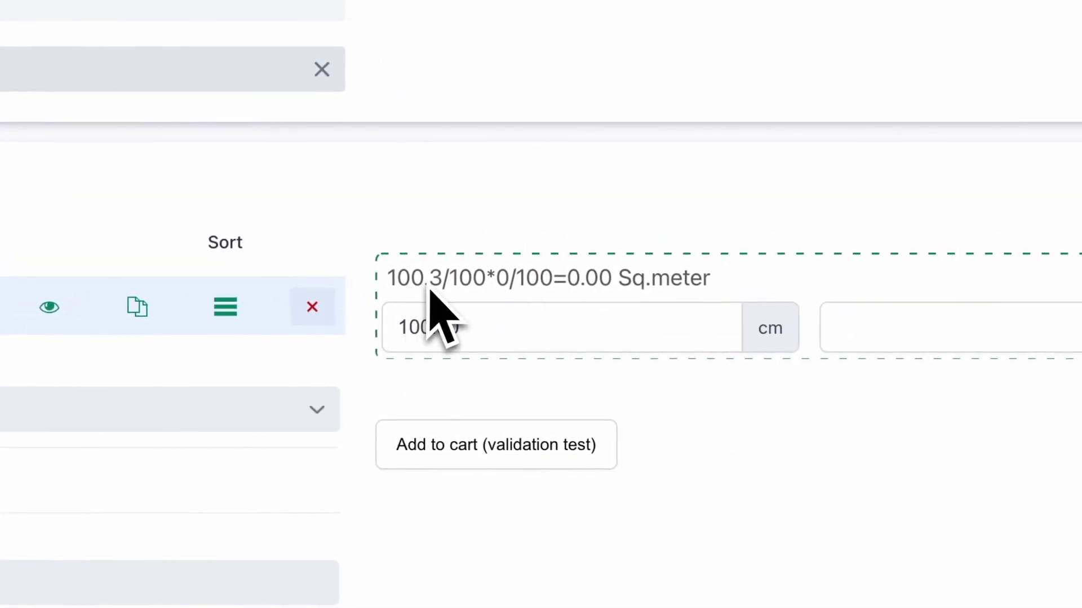
left_click(462, 338)
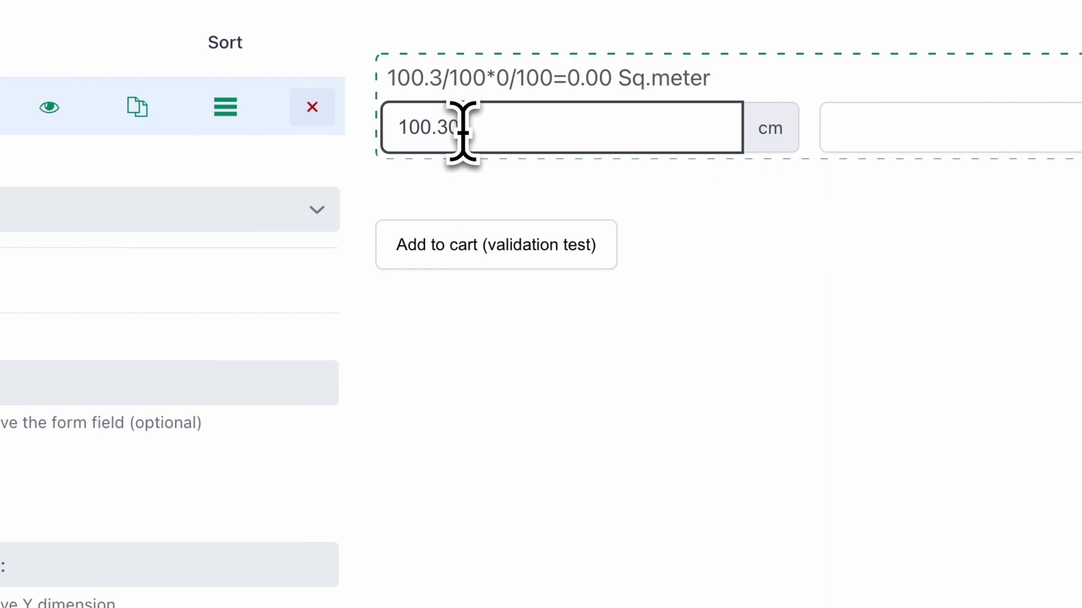
left_click(710, 304)
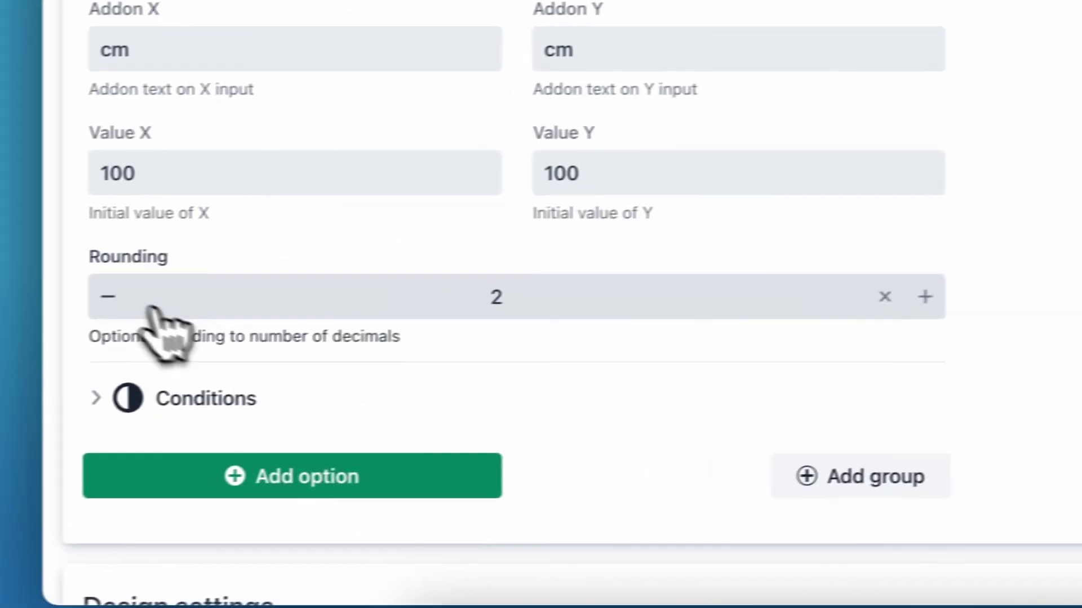
- Reduce rounding to 1 decimal and step the preview width up to 101
left_click(147, 307)
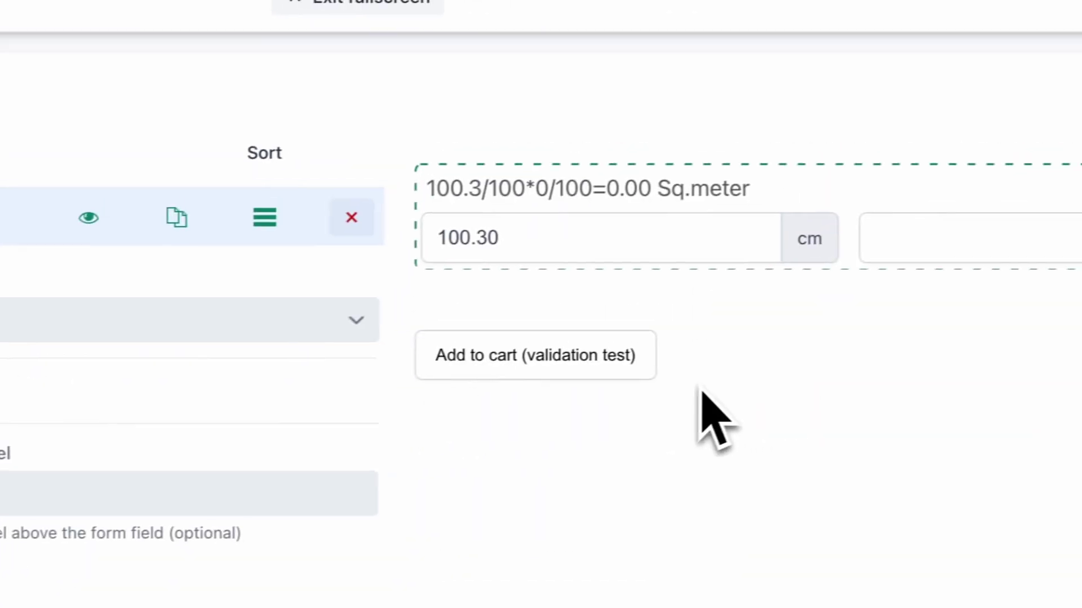
left_click(563, 254)
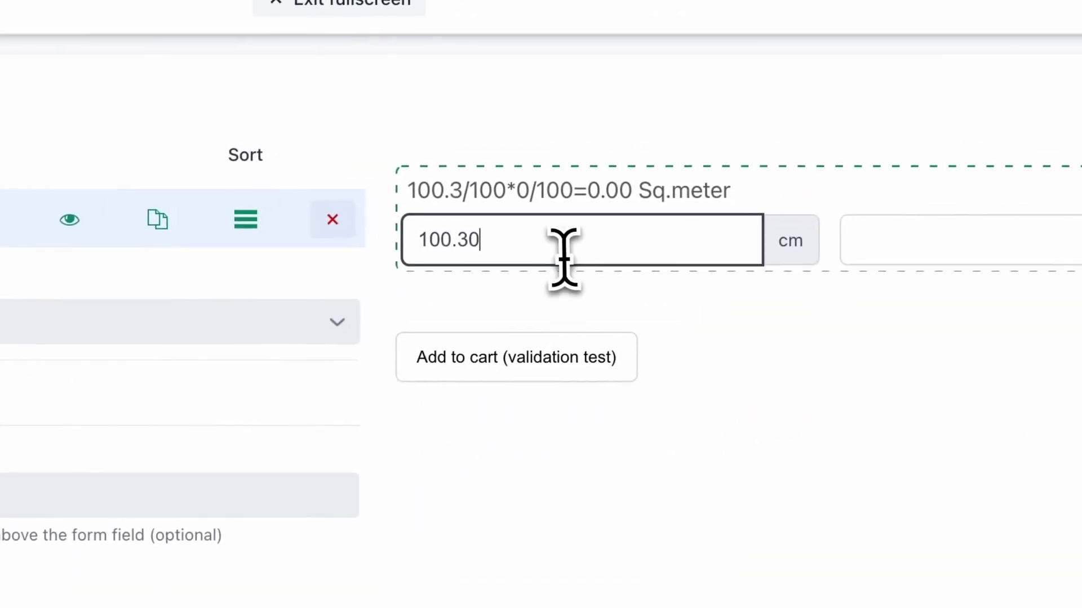
left_click(460, 237)
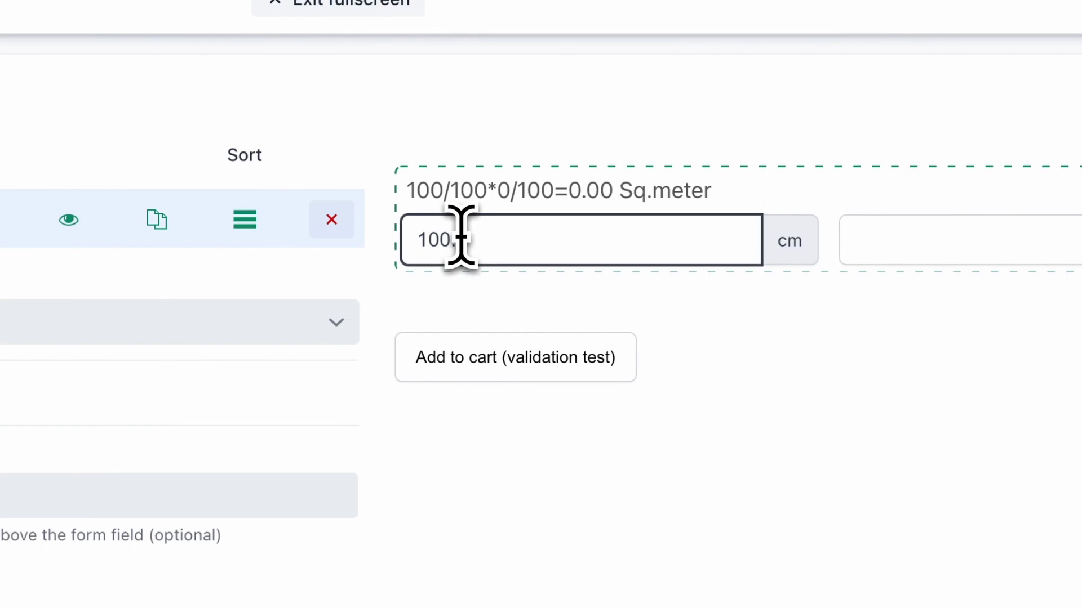
key("Up")
left_click(535, 445)
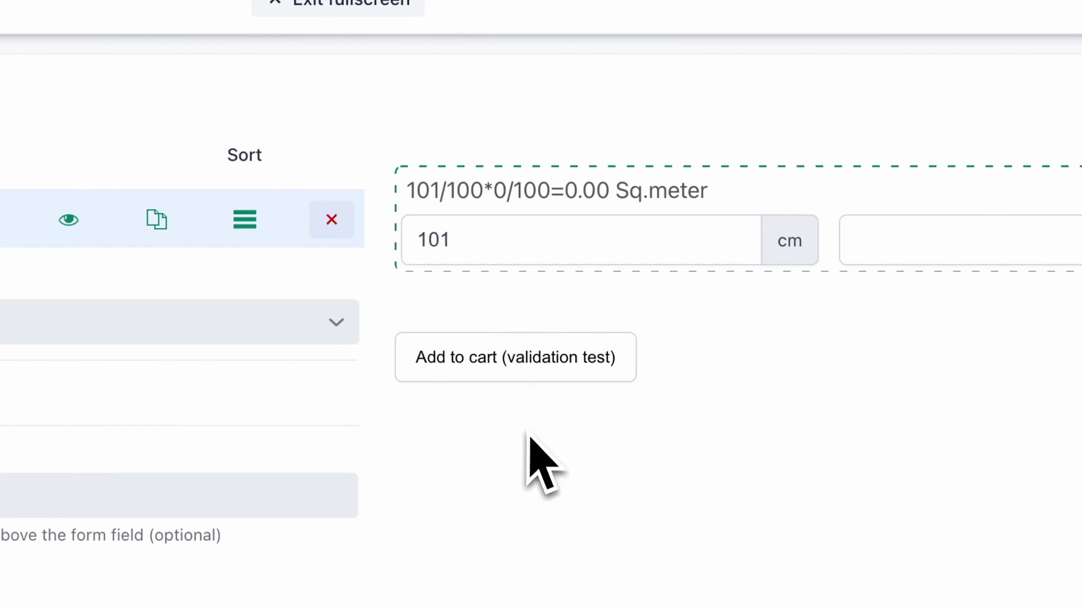
scroll(530, 445, "down", 10)
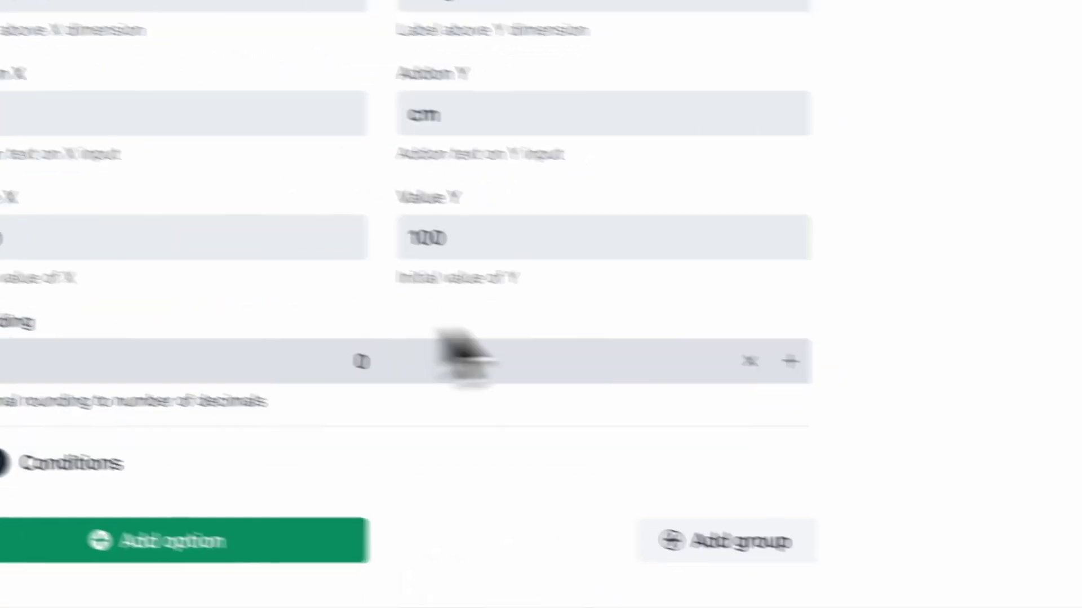
- In Advanced settings, set minimum width and height to 50, then test a 30 cm preview width
scroll(772, 335, "down", 4)
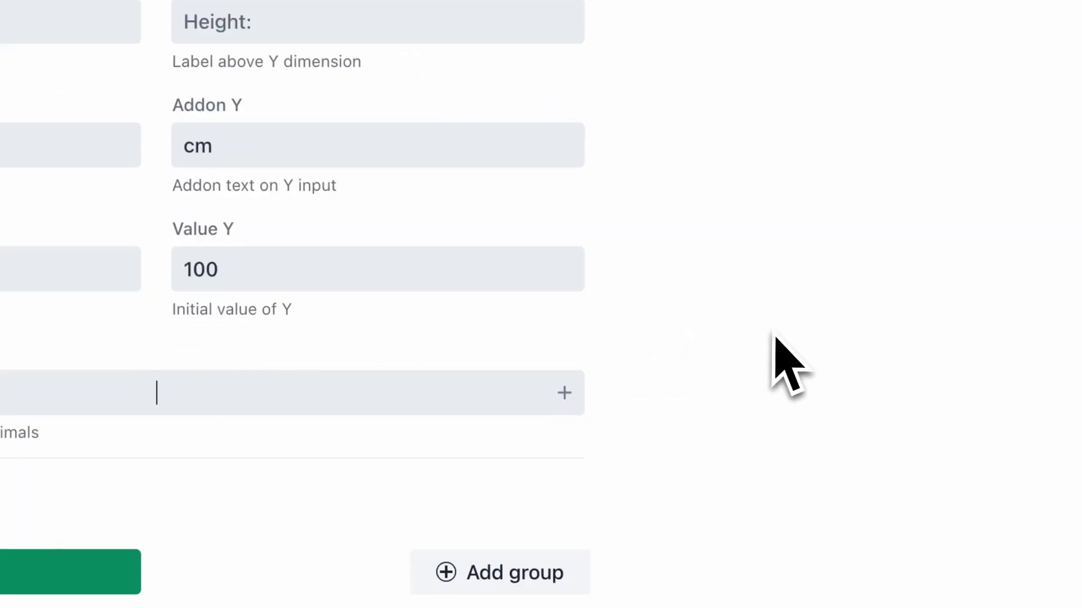
scroll(775, 358, "up", 5)
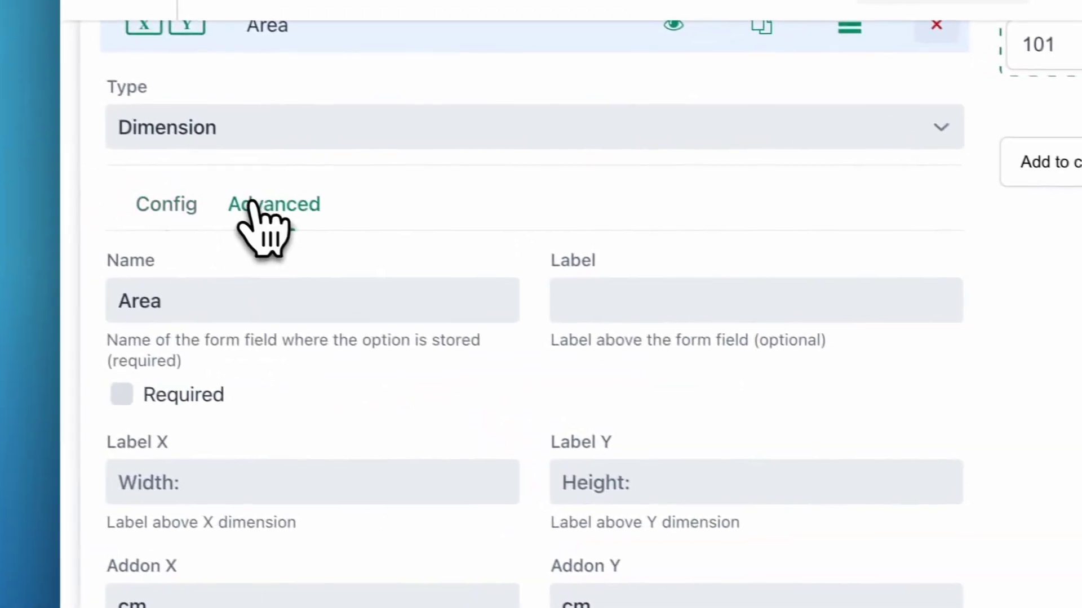
left_click(253, 212)
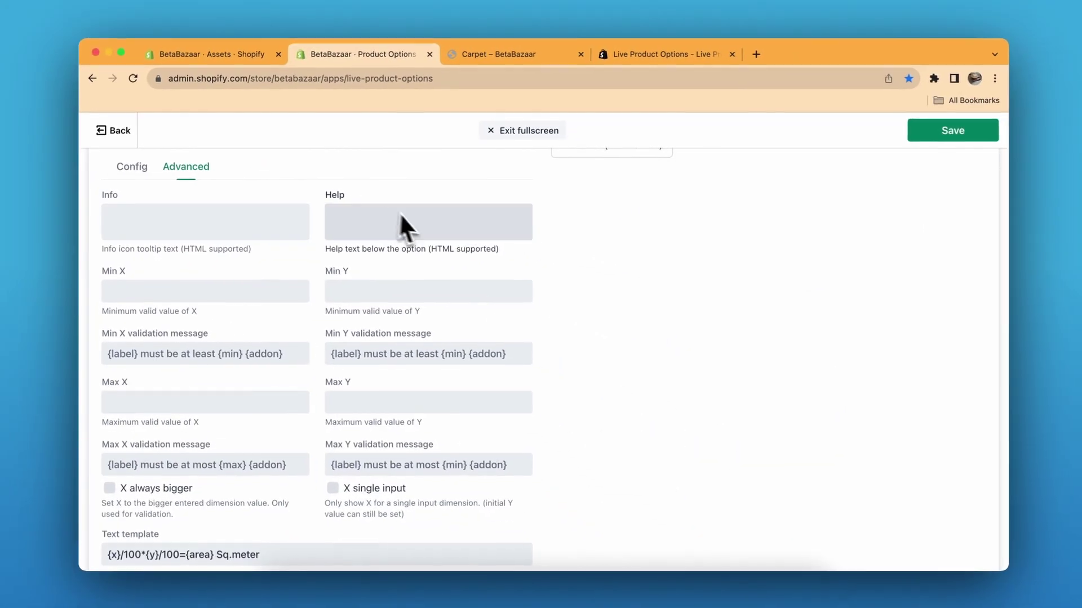
scroll(404, 224, "down", 1)
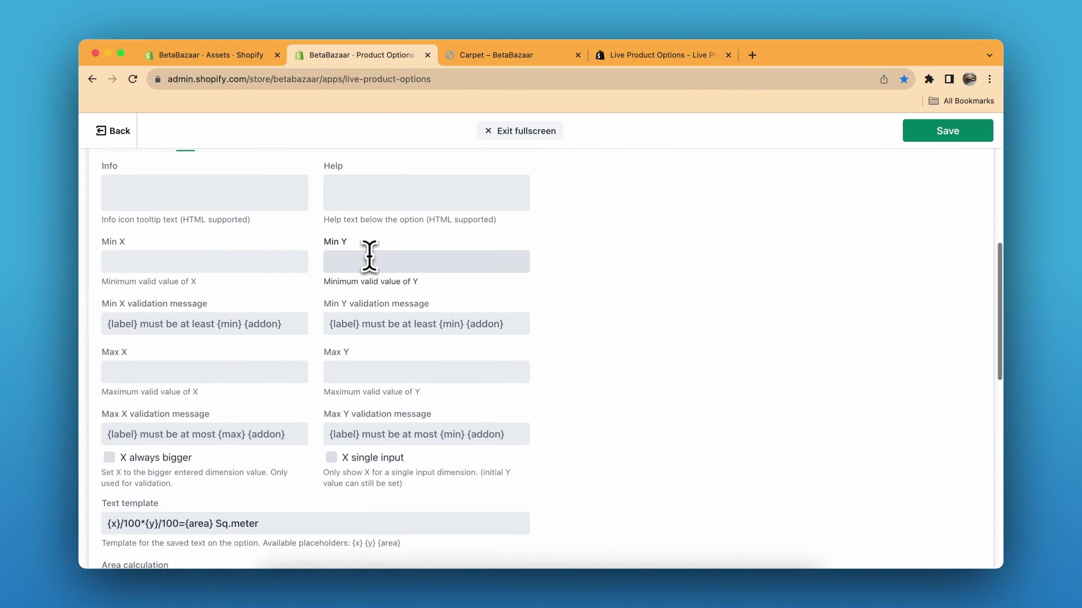
scroll(355, 244, "down", 1)
left_click(265, 247)
type("50")
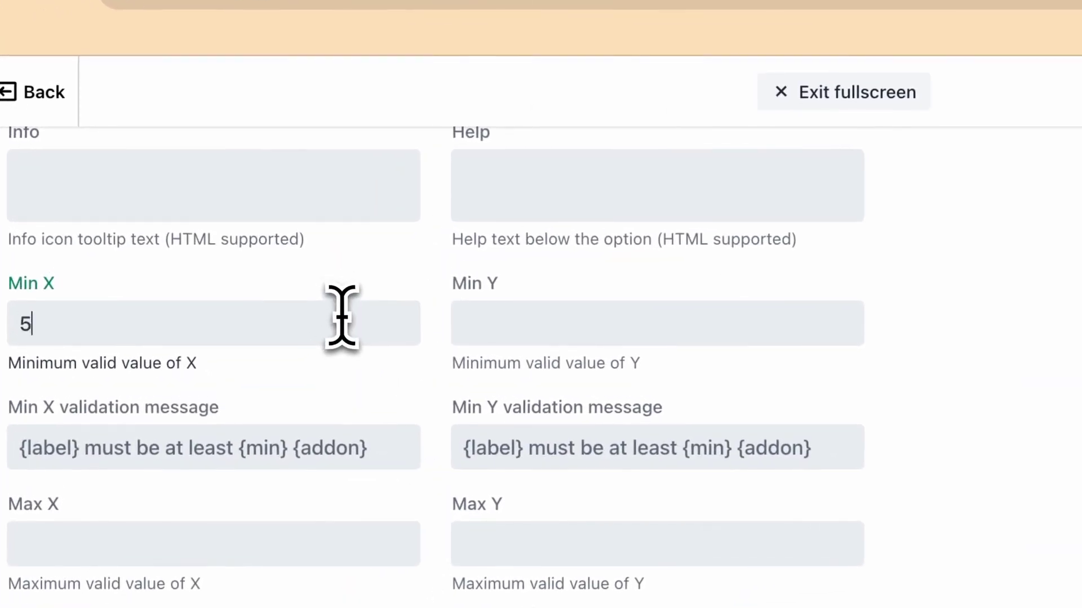
left_click(529, 327)
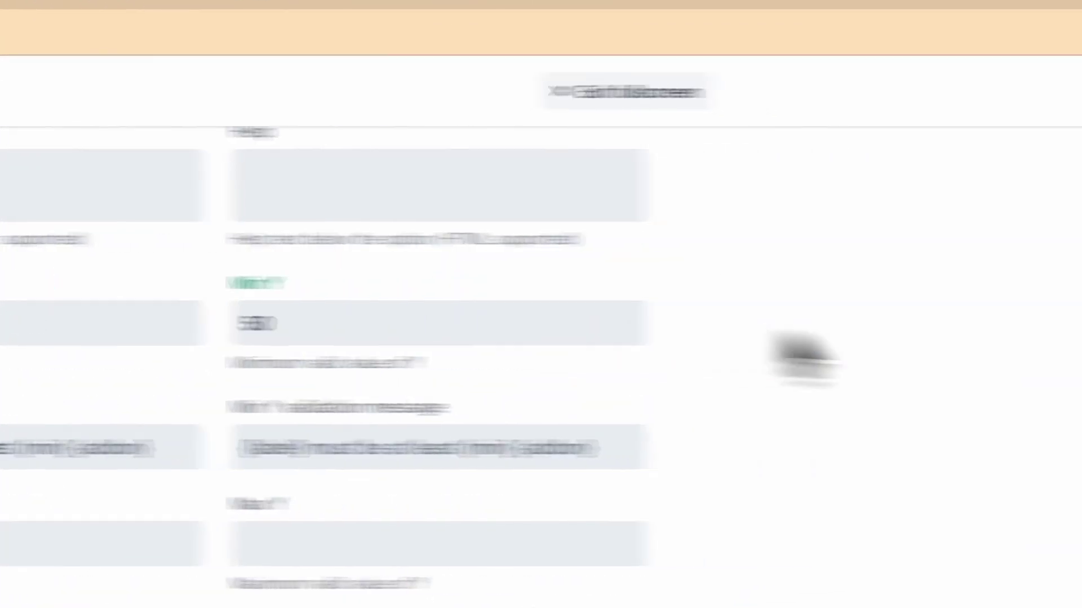
double_click(649, 242)
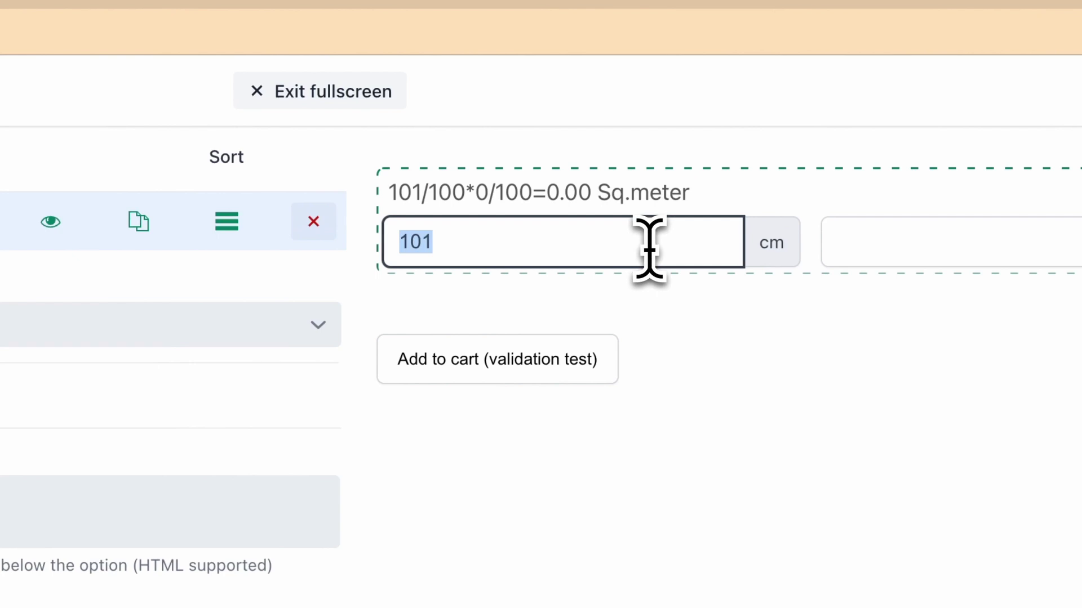
type("30")
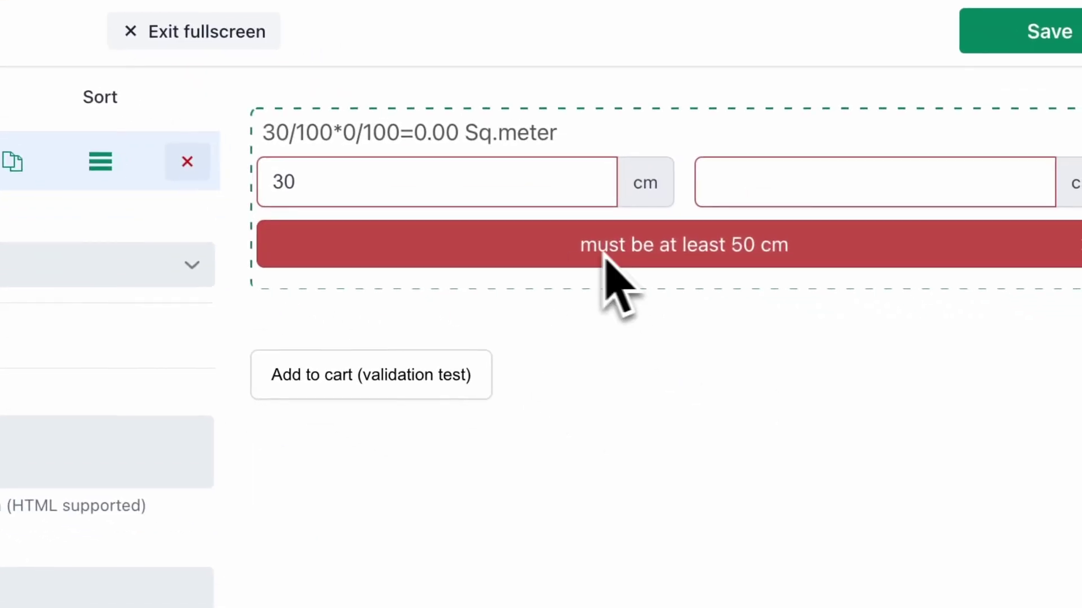
- Set maximum width and height to 1000 and enter a 1000 cm preview height
scroll(766, 310, "down", 5)
left_click(67, 428)
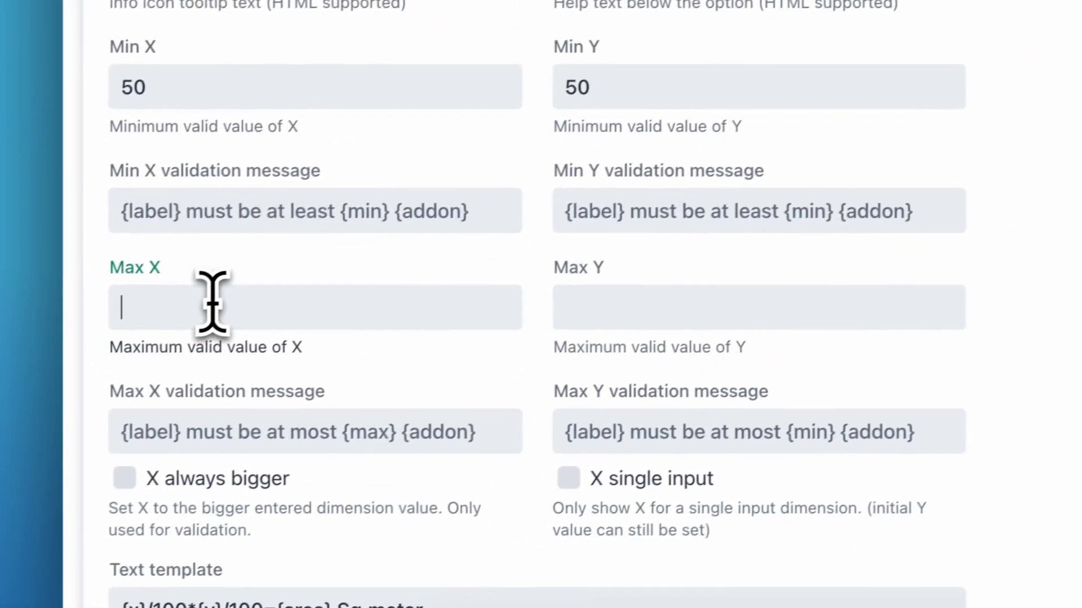
type("1000")
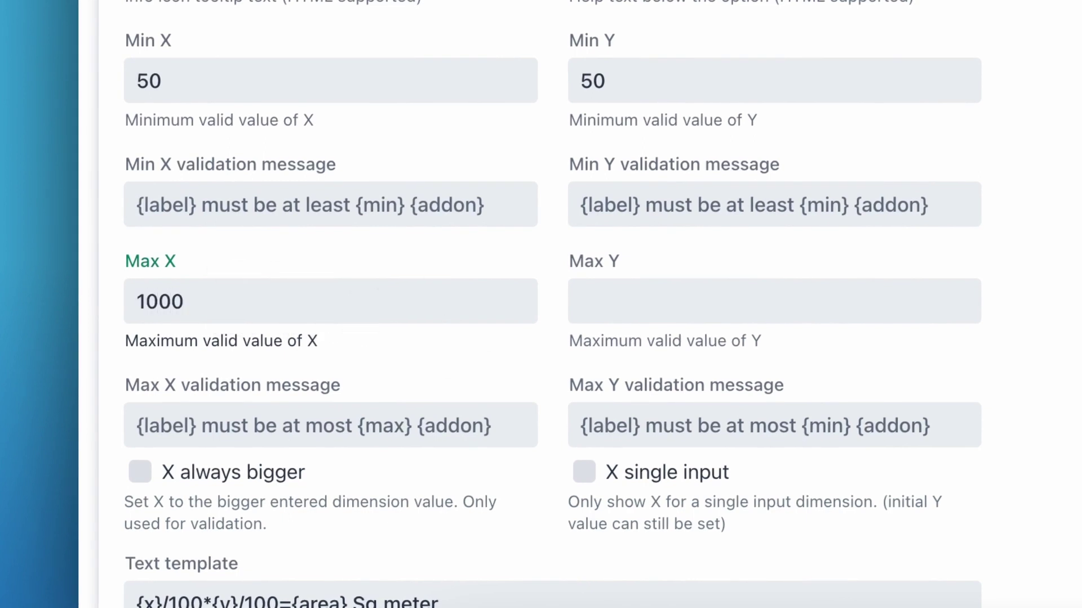
left_click(584, 320)
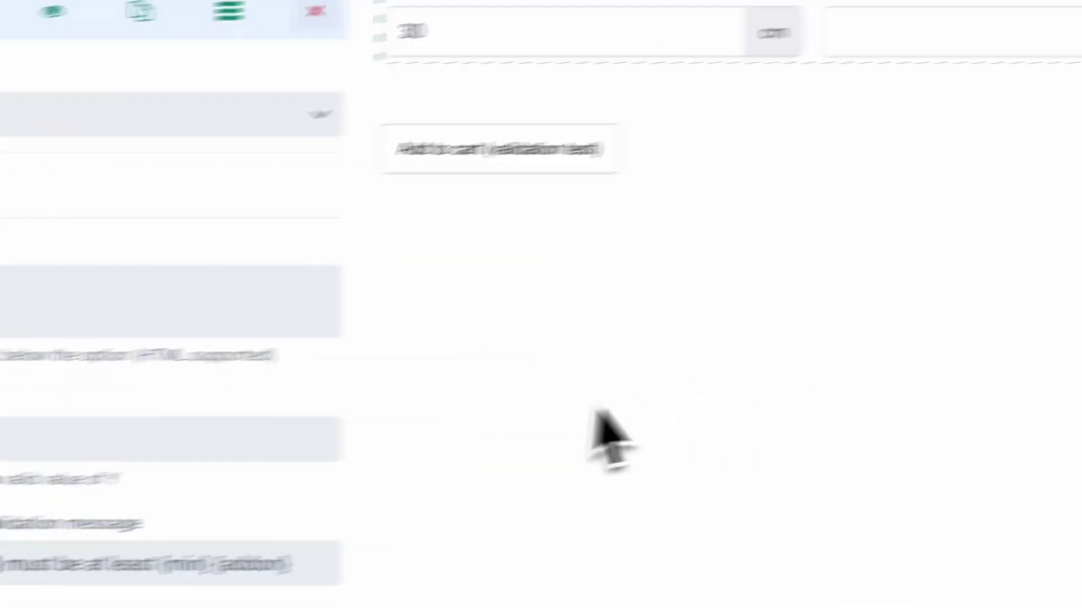
left_click(690, 182)
type("1000")
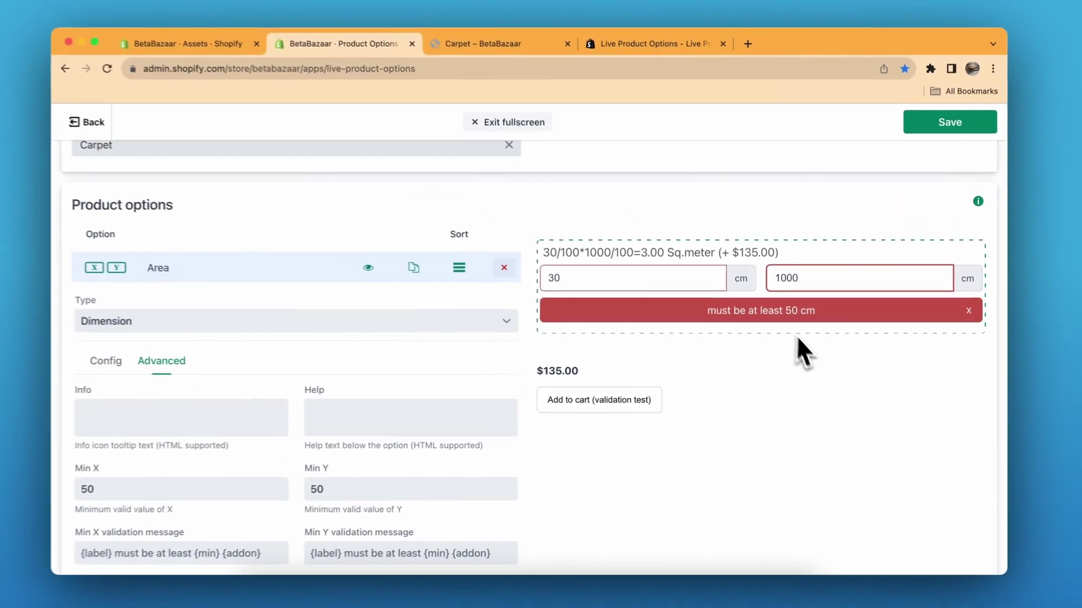
scroll(805, 355, "down", 10)
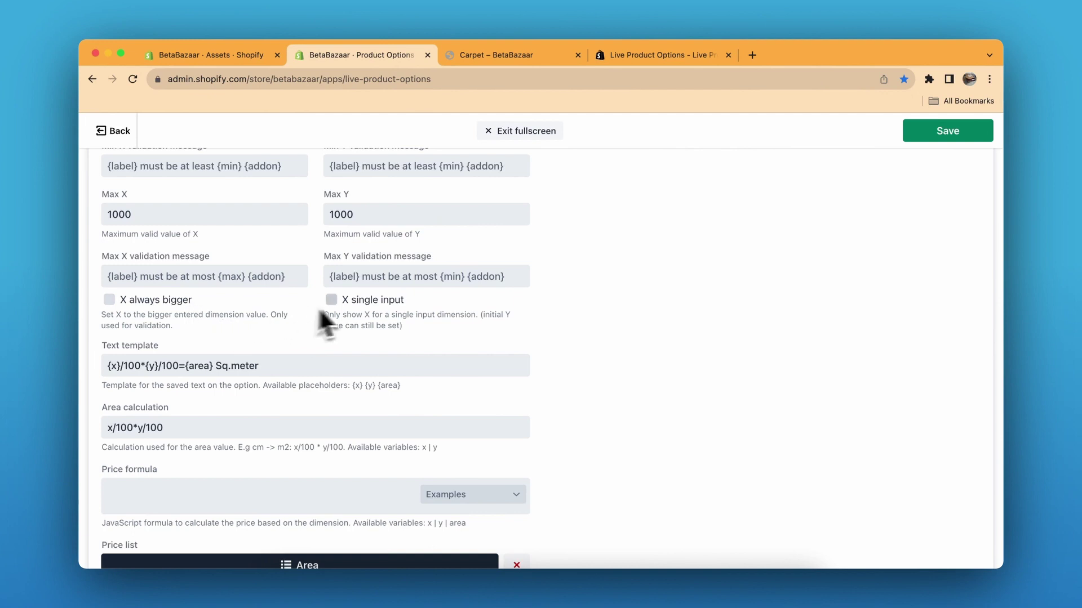
- Review the Area option's text template and its area calculation formula
scroll(384, 306, "down", 3)
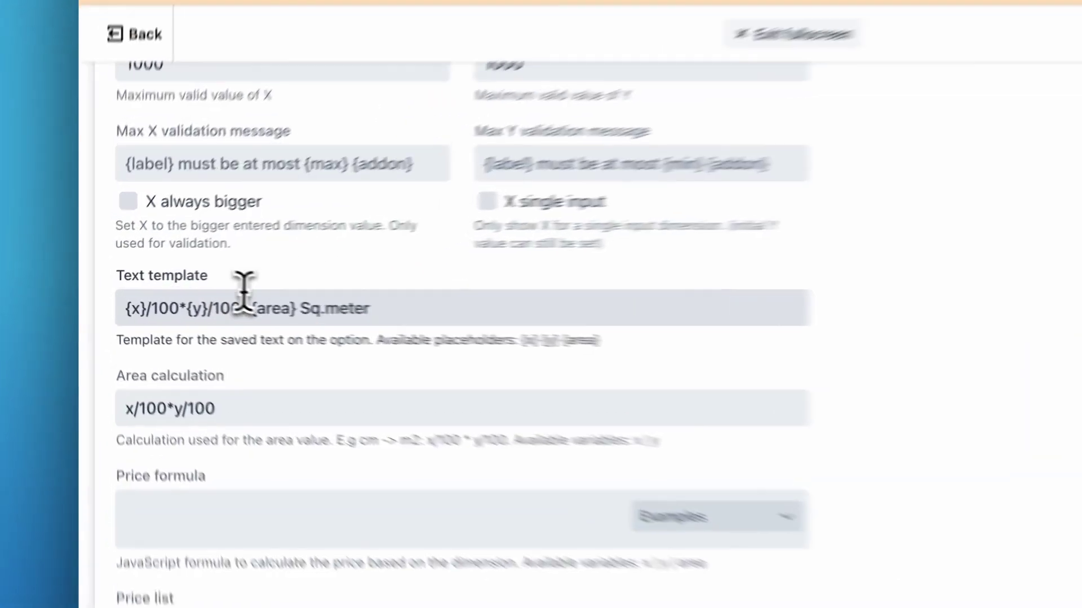
left_click(186, 298)
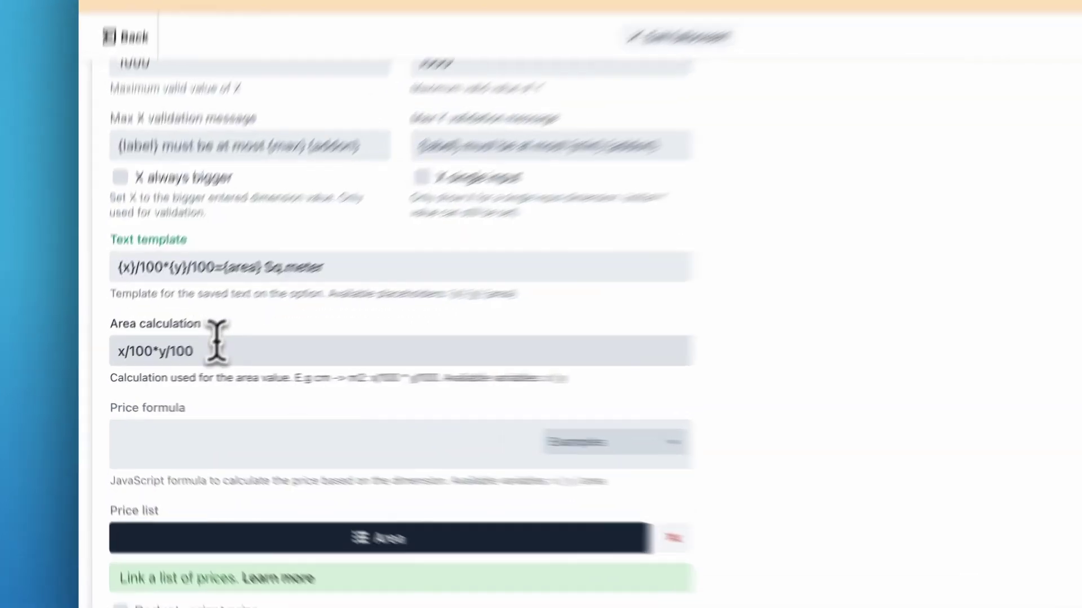
triple_click(169, 362)
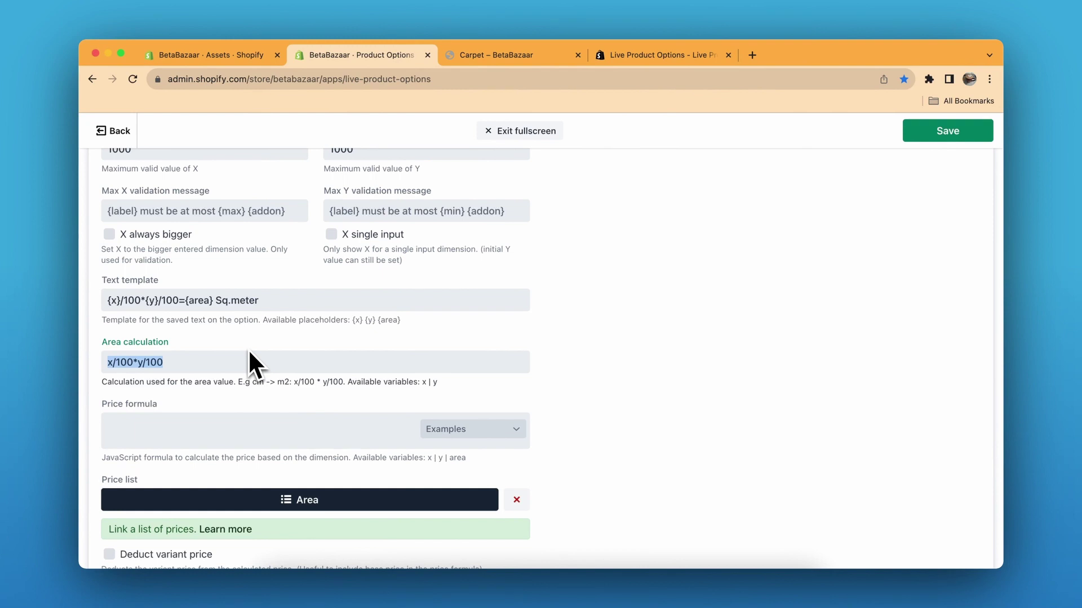
left_click(250, 354)
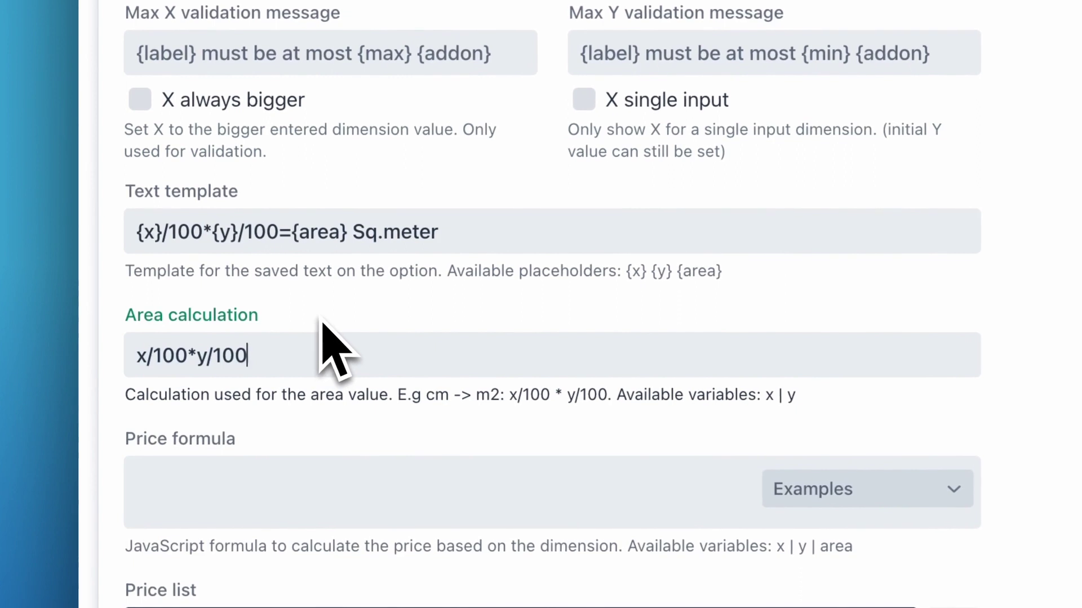
left_click(349, 237)
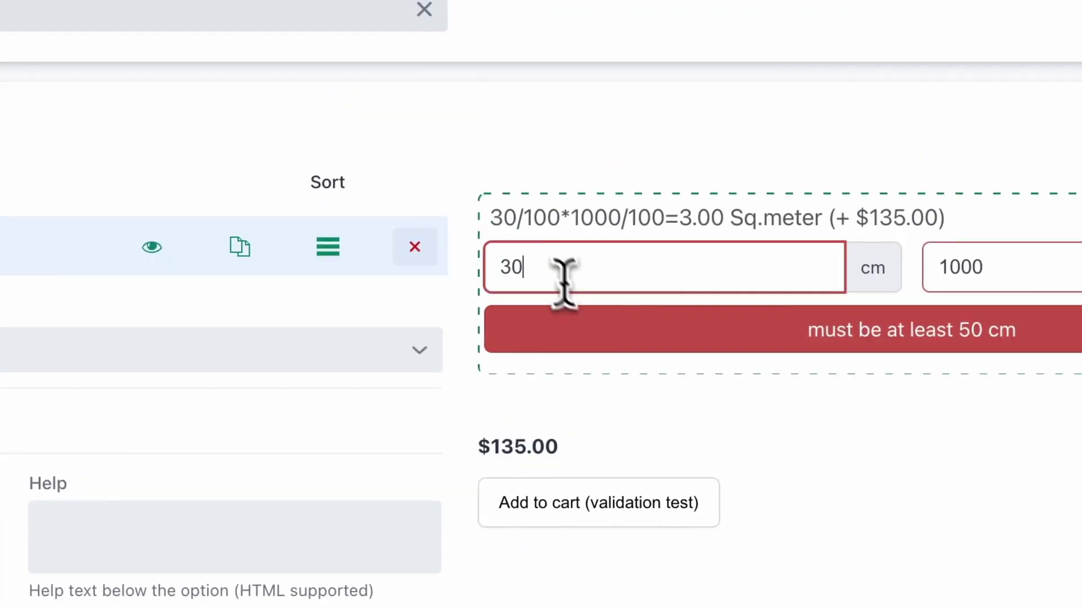
- Replace the preview dimensions with a 50 cm width and 200 cm height
double_click(542, 267)
type("50")
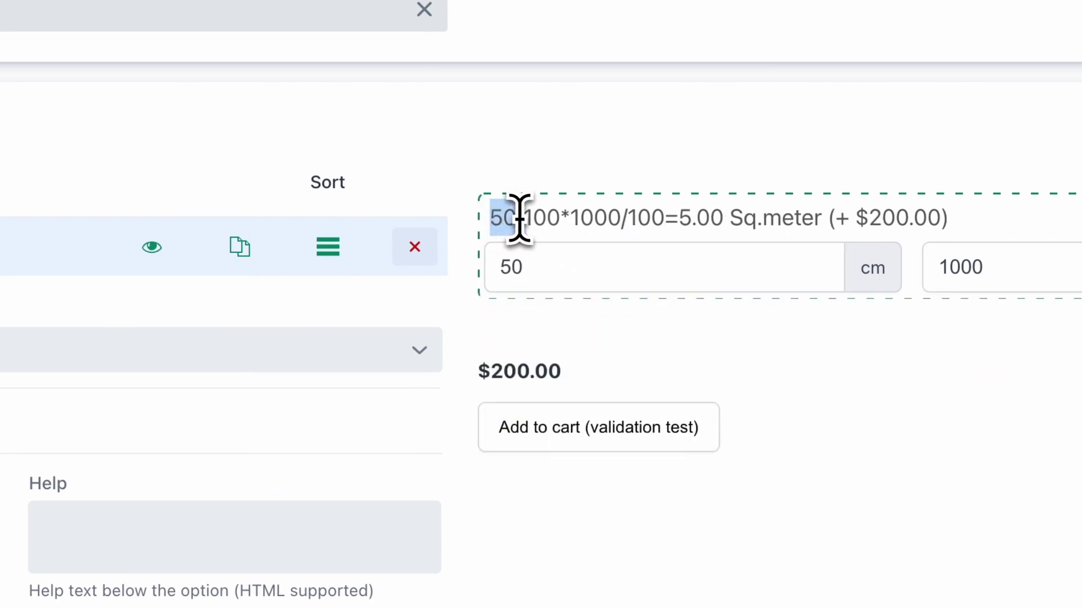
double_click(969, 267)
type("200")
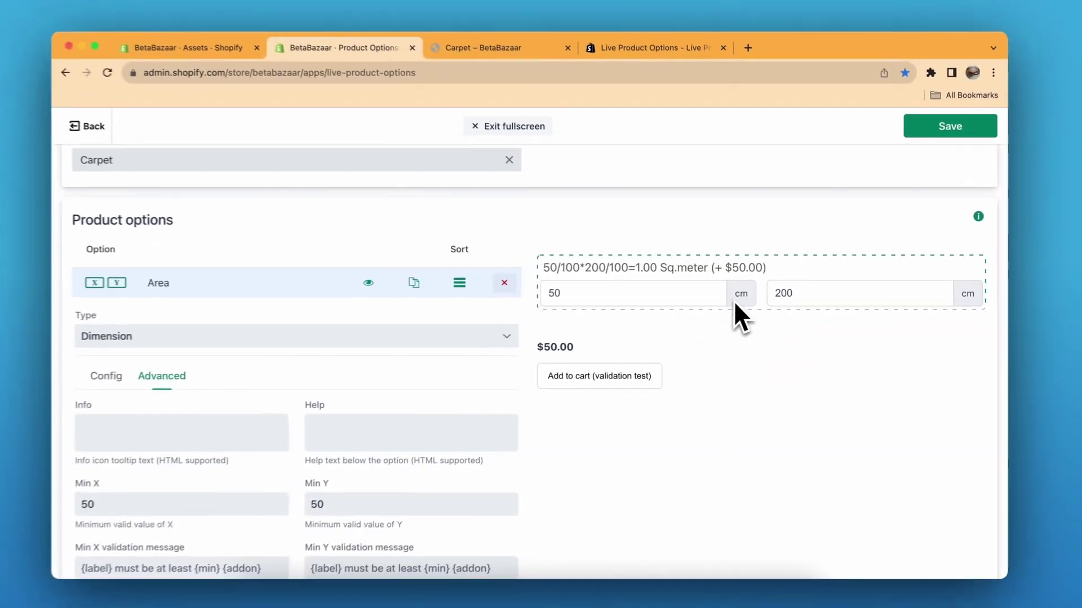
- Highlight the computed 1.00 Sq.meter area in the preview
scroll(632, 330, "down", 3)
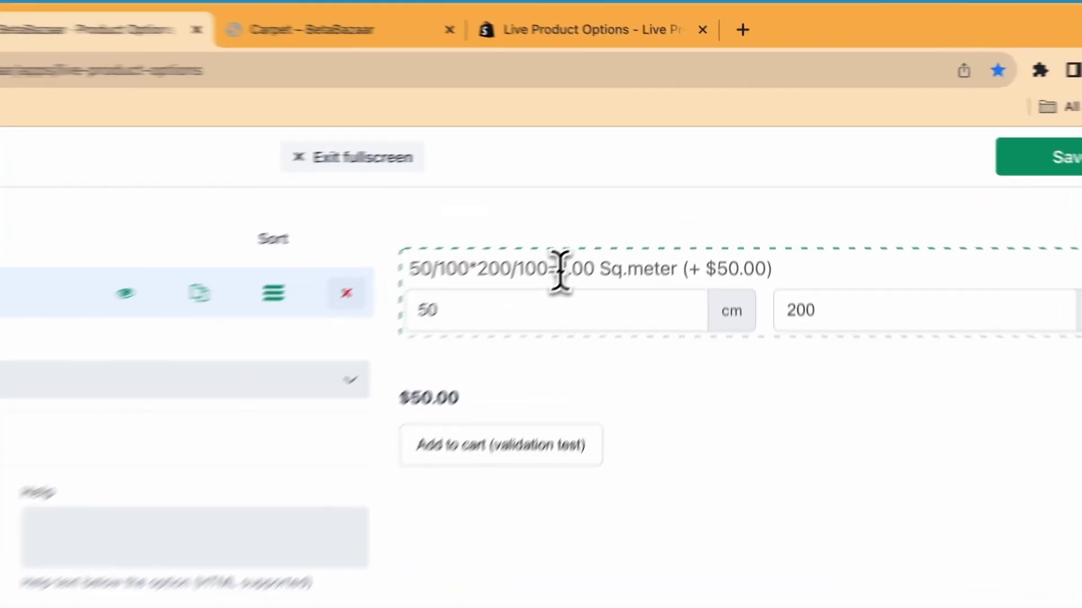
left_click_drag(645, 199, 664, 200)
left_click(665, 200)
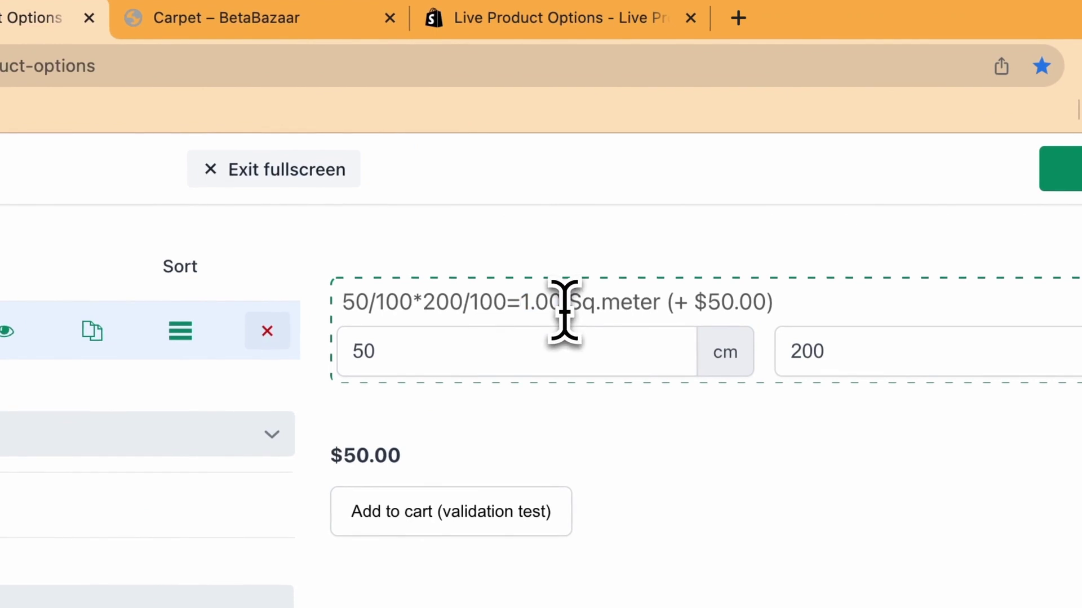
scroll(563, 310, "down", 10)
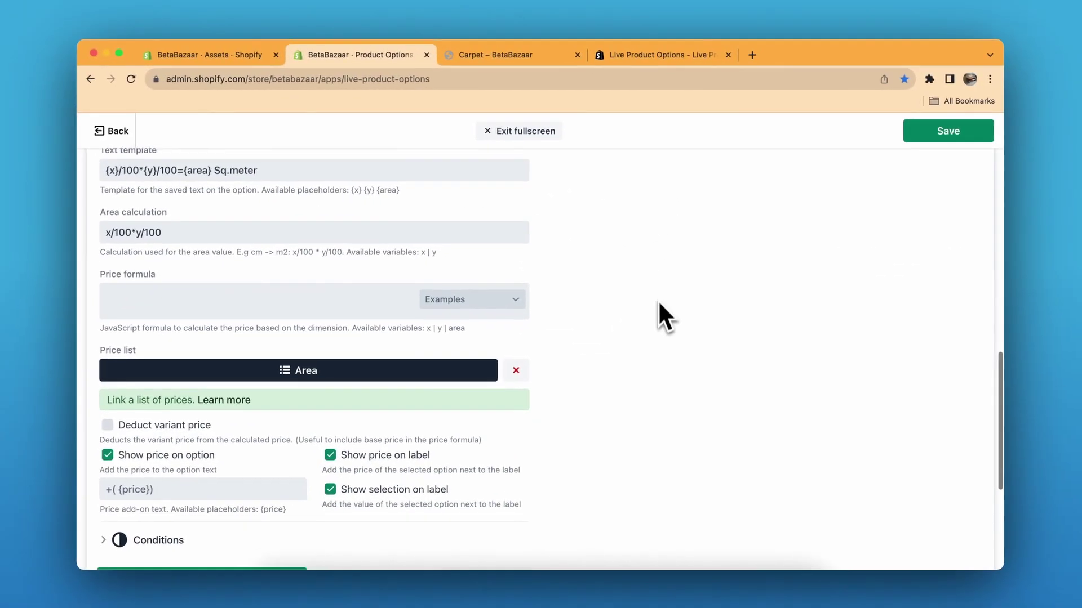
scroll(665, 314, "down", 2)
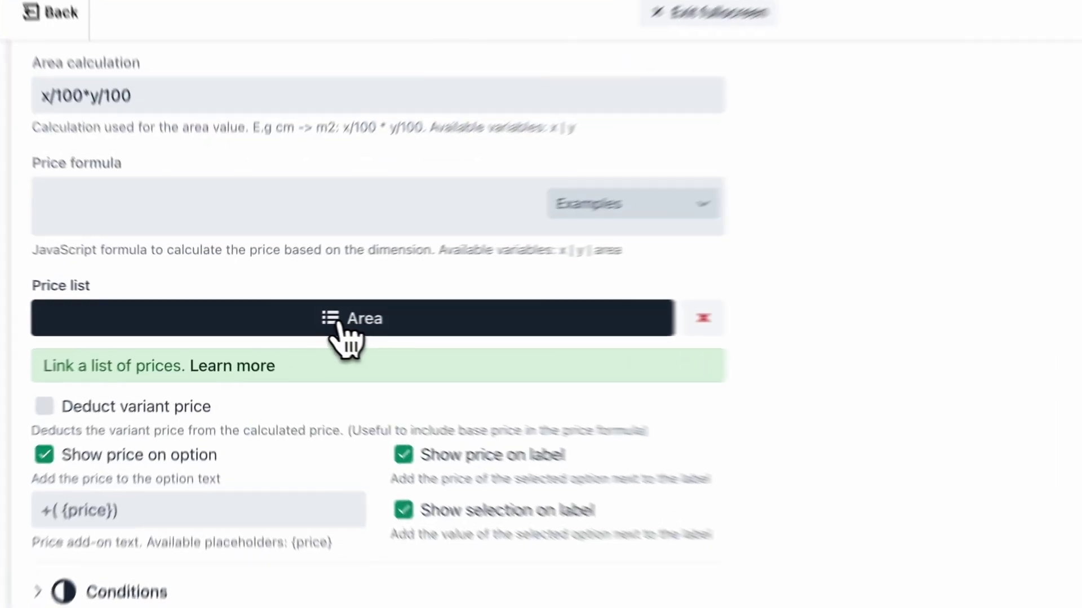
- Set the Area option's price list to Area and check the $50.00 preview price
left_click(307, 323)
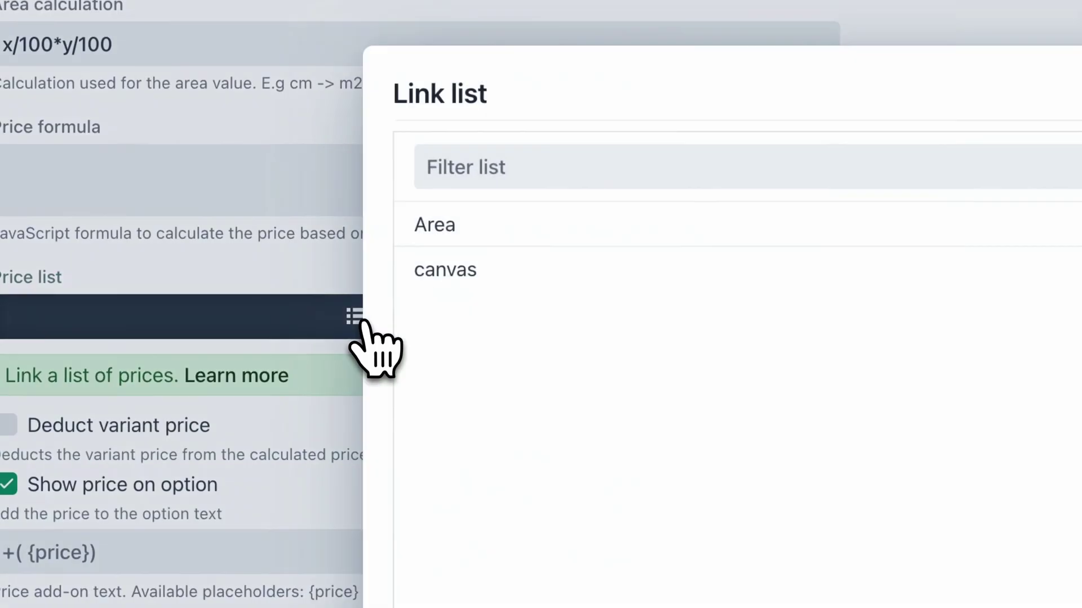
left_click(452, 234)
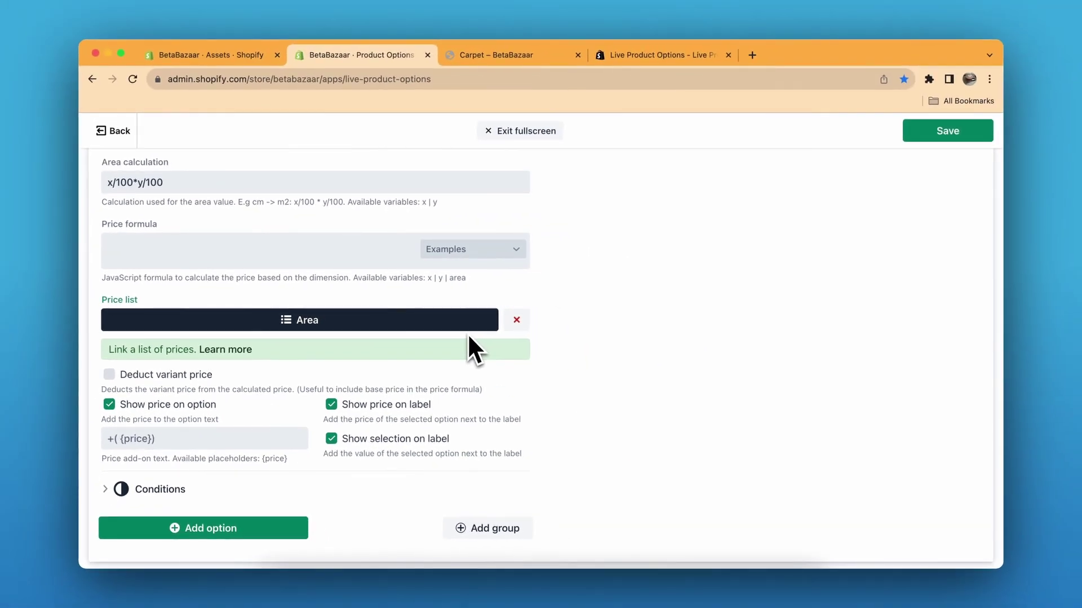
scroll(576, 370, "down", 1)
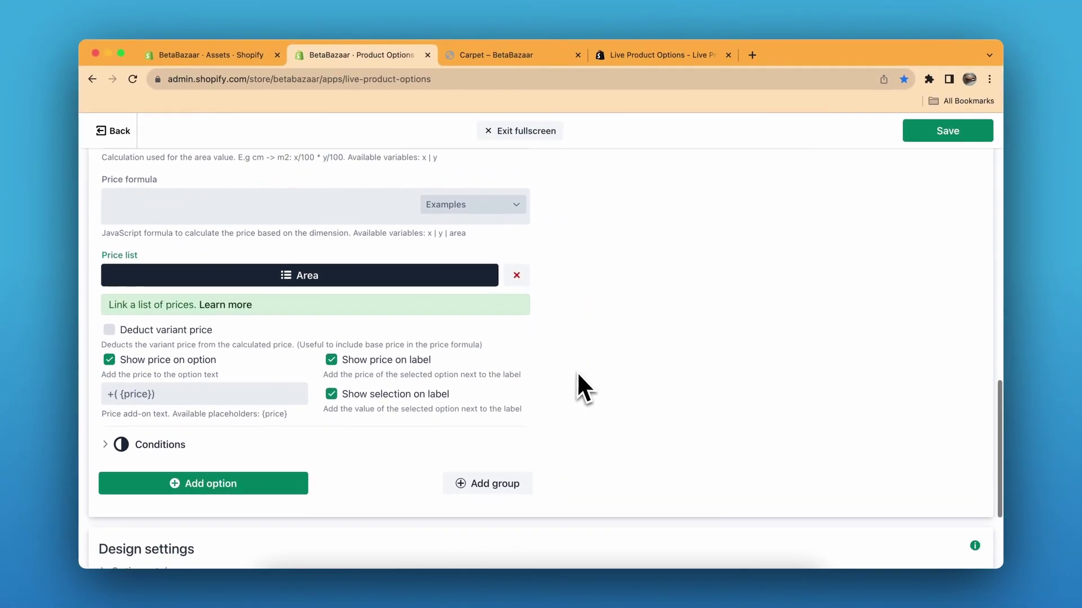
scroll(550, 389, "up", 3)
- Highlight the $50.00 price figure shown in the preview
scroll(553, 387, "up", 10)
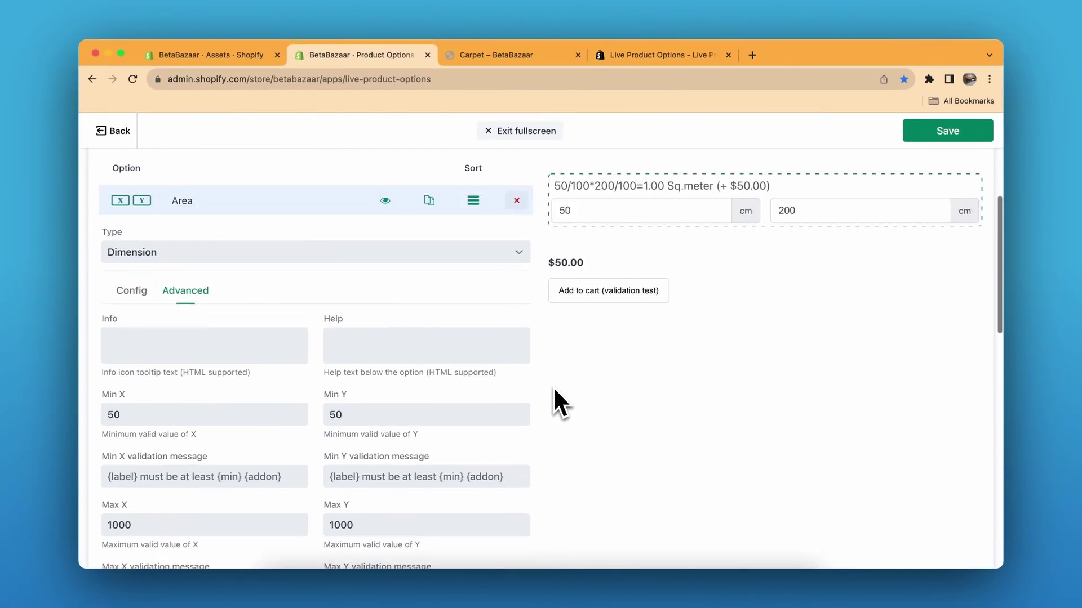
left_click_drag(556, 270, 715, 269)
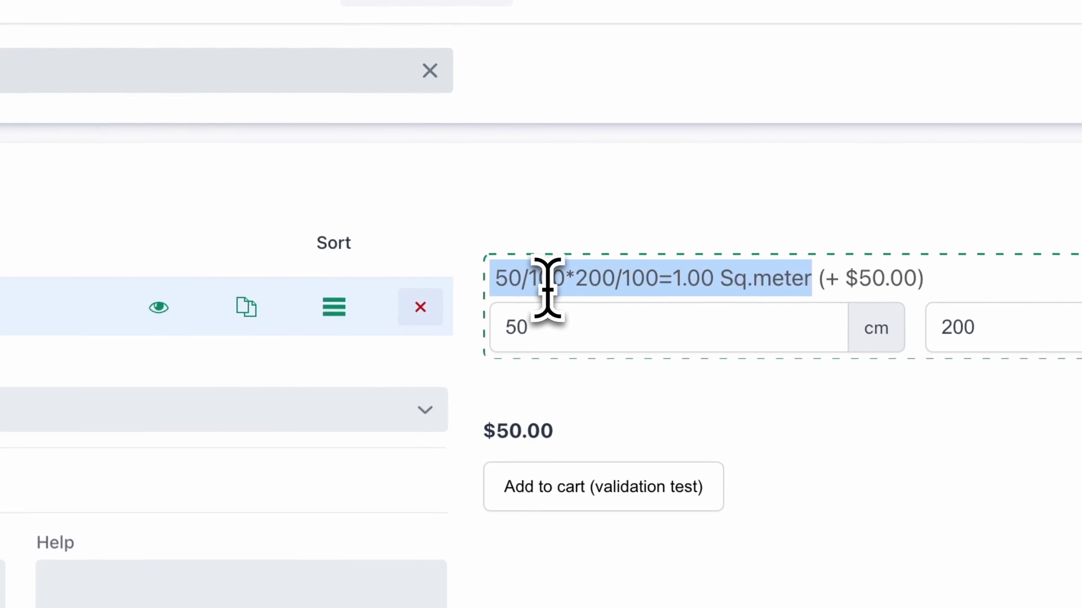
left_click(547, 288)
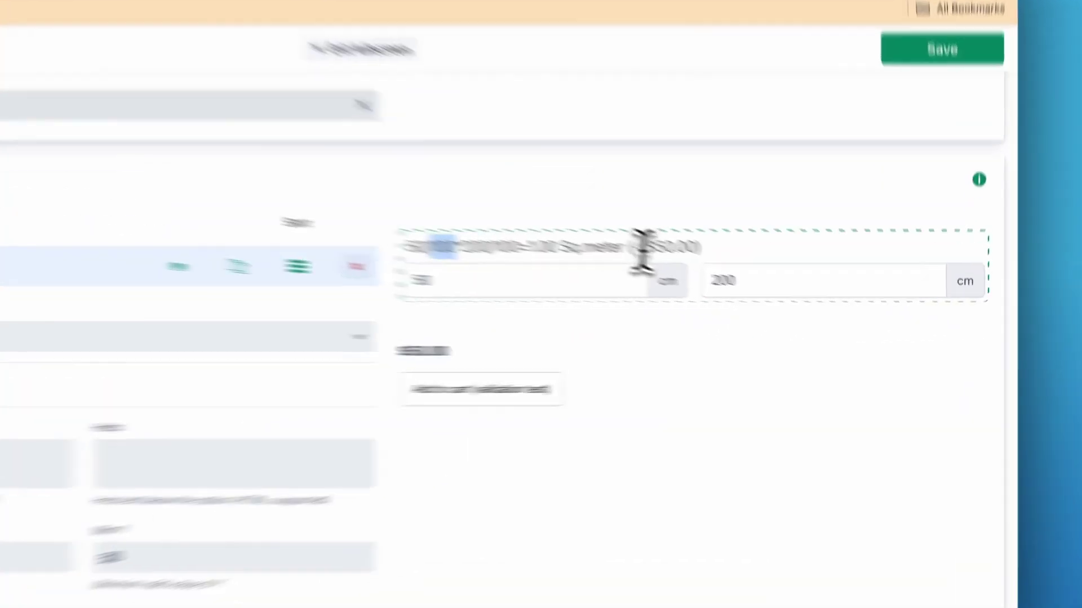
mouse_move(728, 276)
left_mouse_down()
mouse_move(773, 281)
mouse_move(728, 274)
left_mouse_up()
left_click(775, 281)
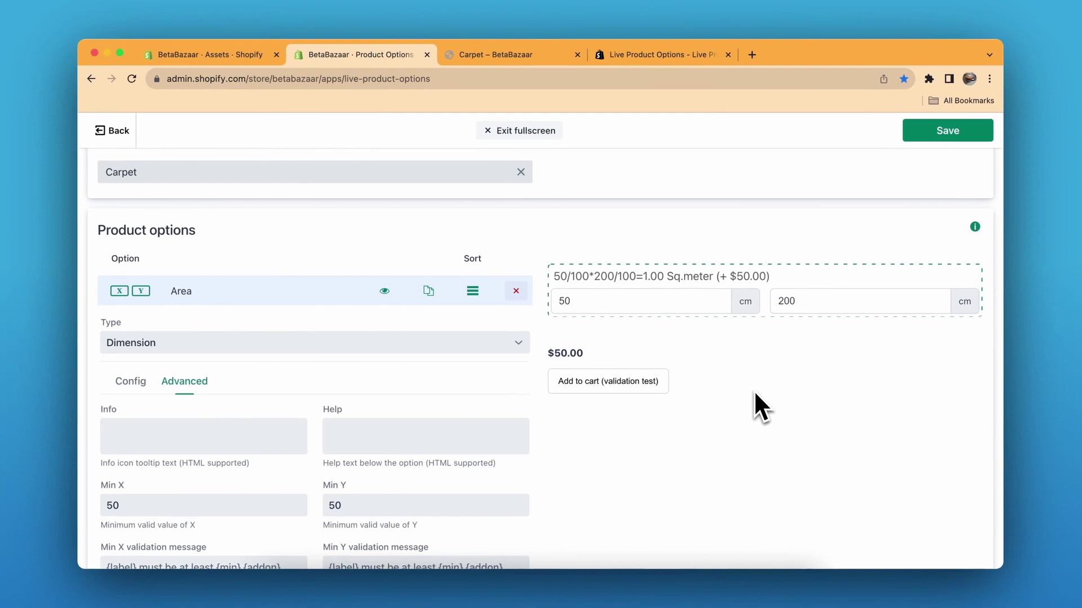
- Test the preview at 100 × 100 cm, then 500 × 500 cm (25.00 Sq.meter, $625.00)
left_click(698, 305)
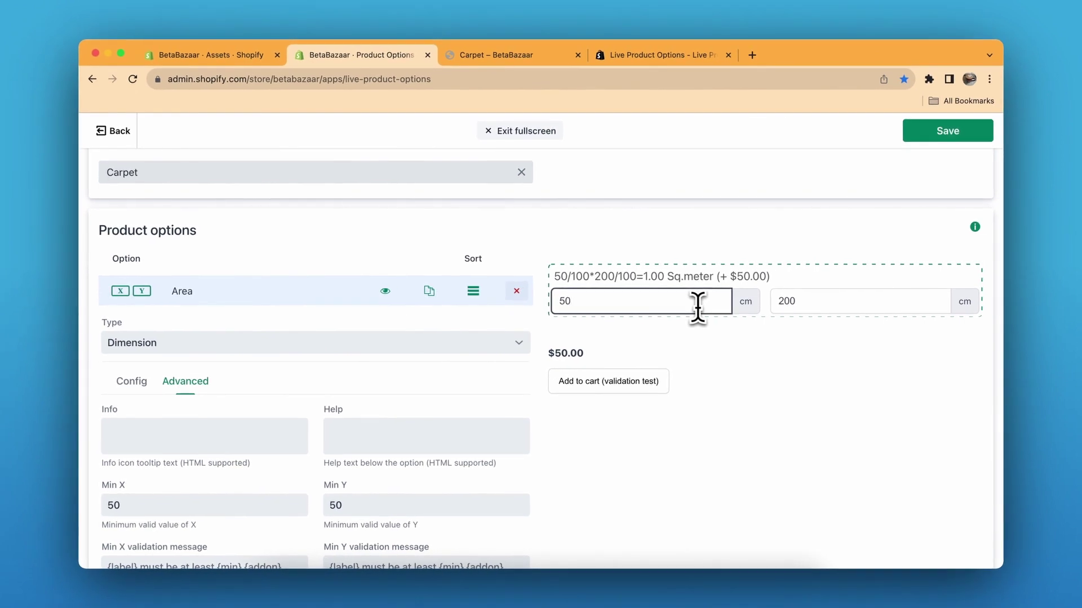
double_click(697, 305)
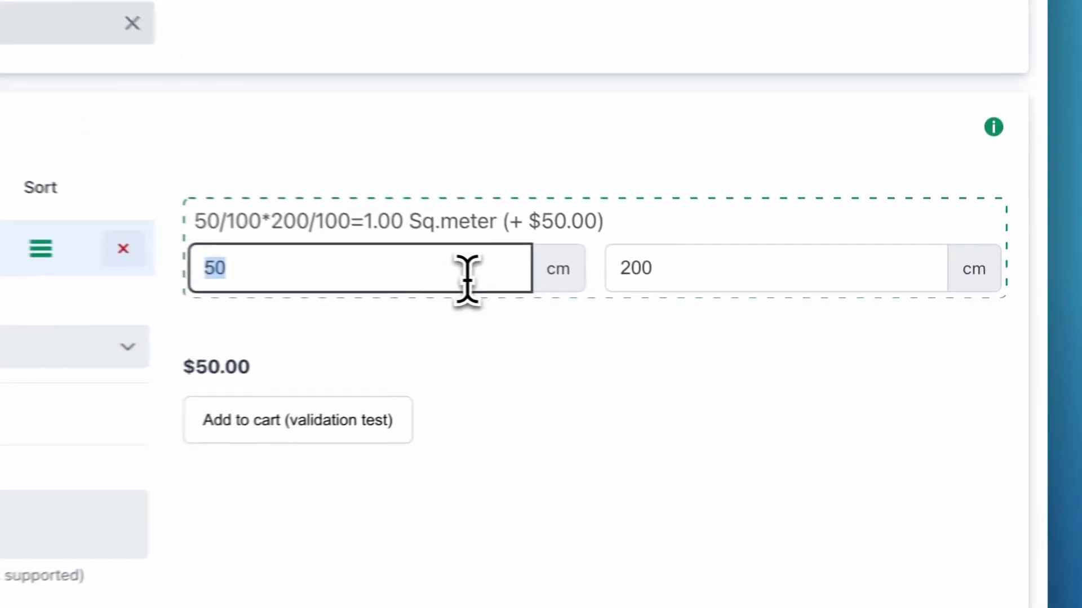
type("100")
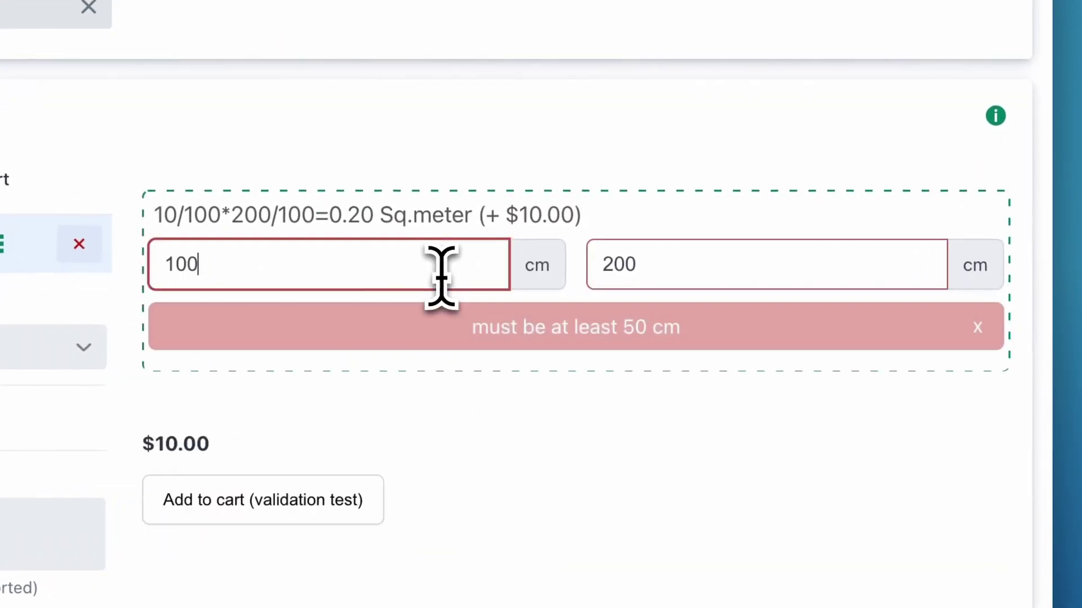
double_click(693, 285)
type("100")
left_click(558, 354)
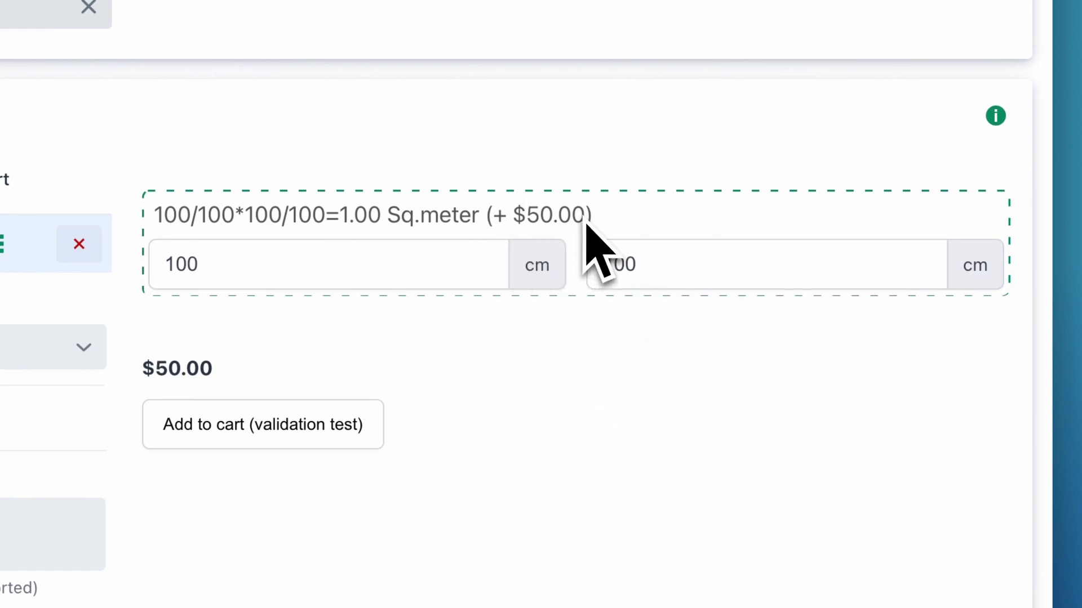
double_click(385, 263)
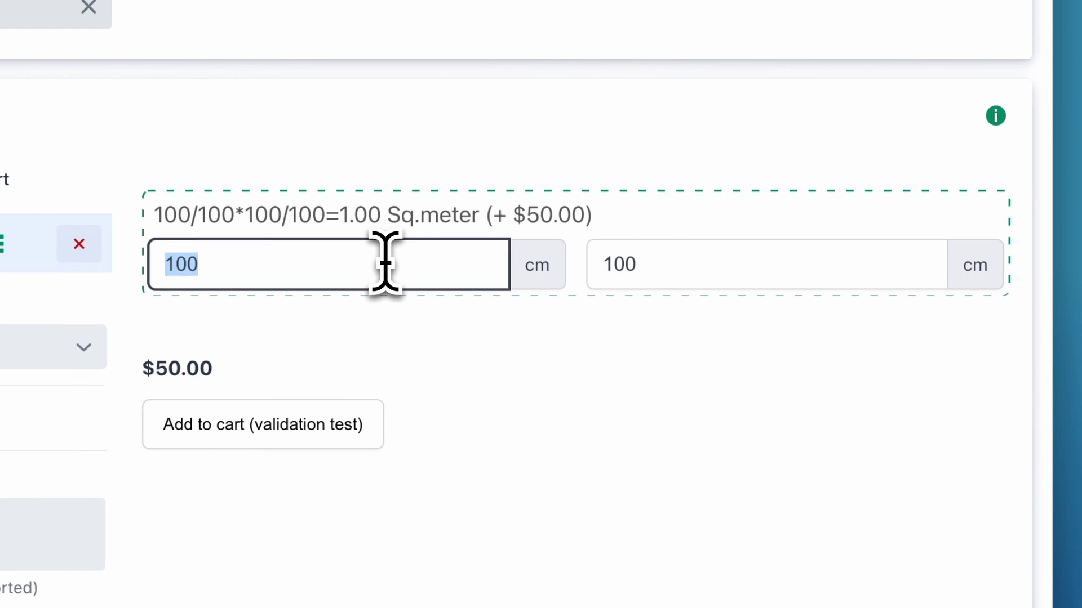
double_click(648, 259)
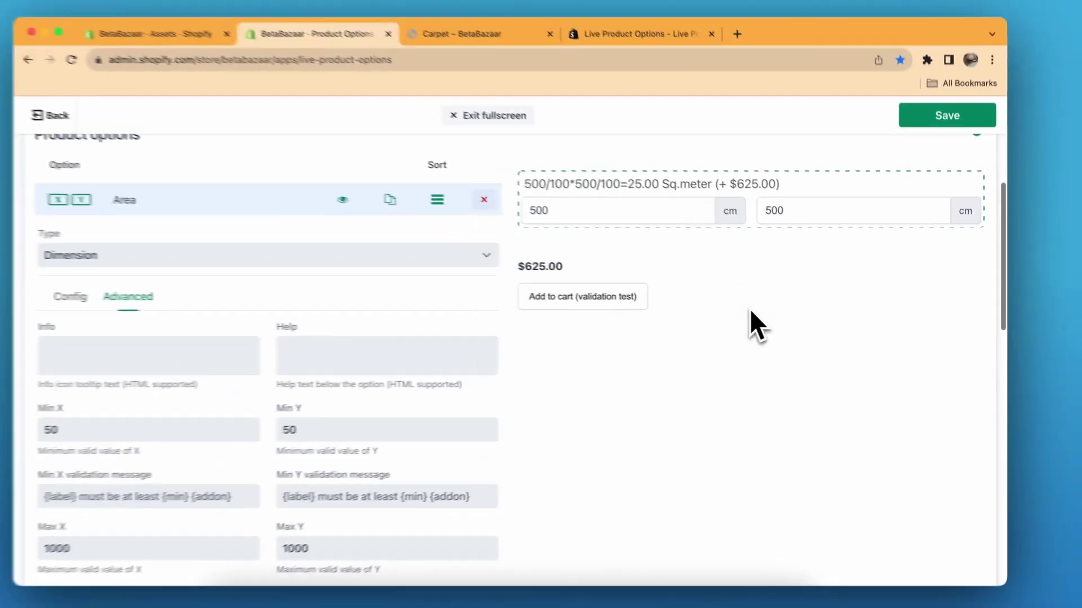
scroll(618, 525, "down", 5)
- Show the saved Lists on the app's Assets page
scroll(729, 332, "down", 3)
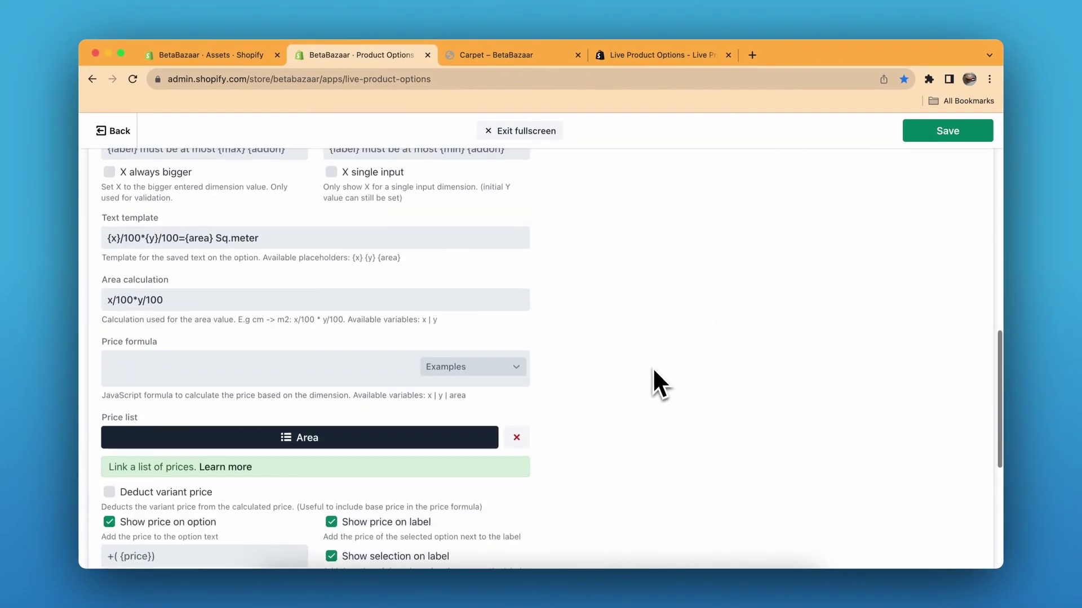
left_click(198, 54)
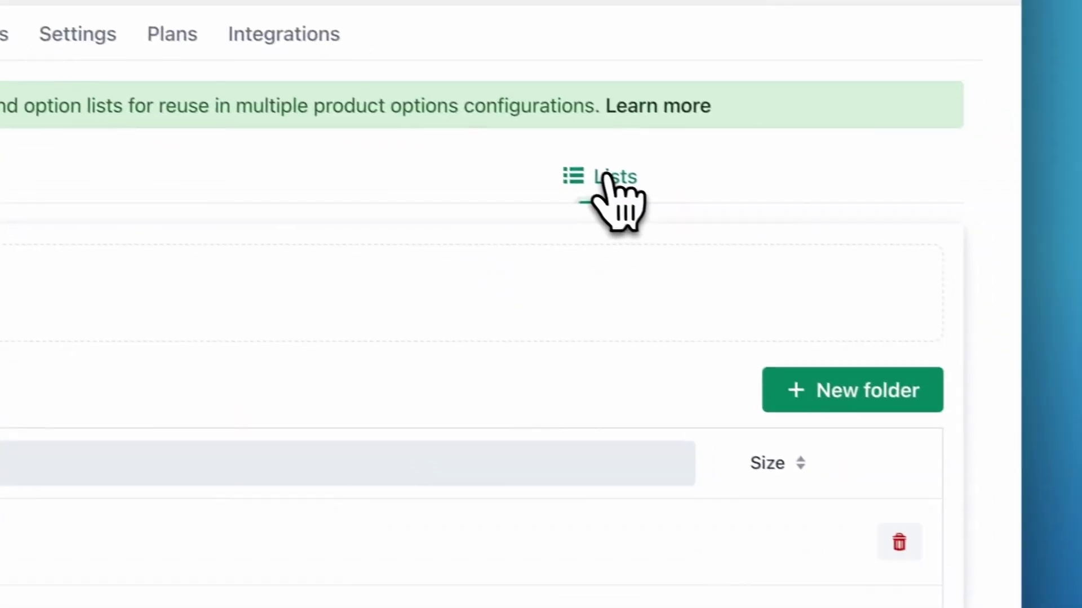
left_click(888, 301)
scroll(586, 174, "down", 4)
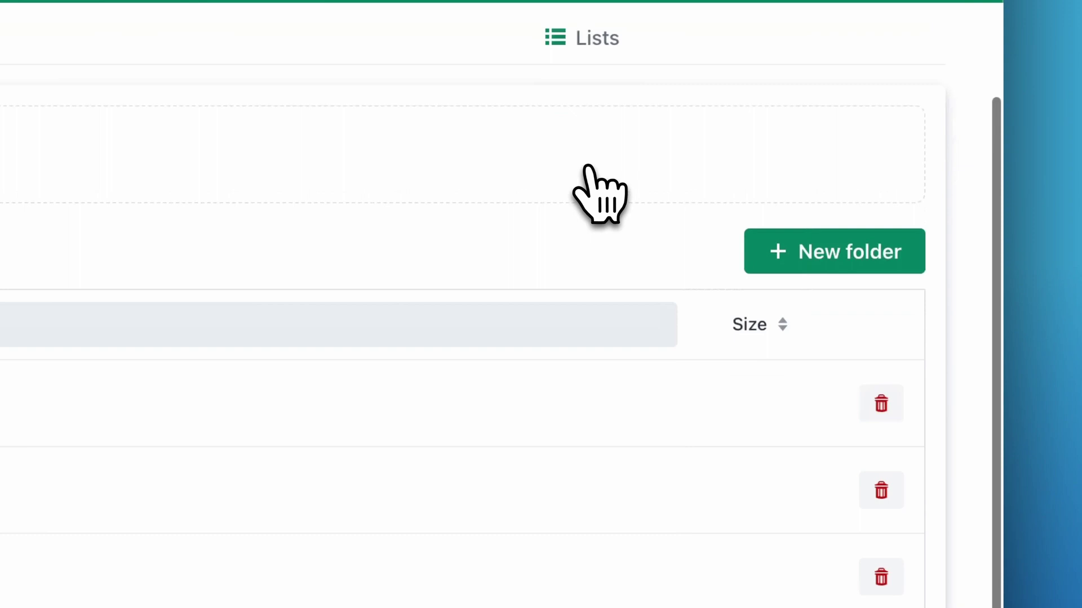
scroll(670, 224, "up", 3)
left_click(592, 144)
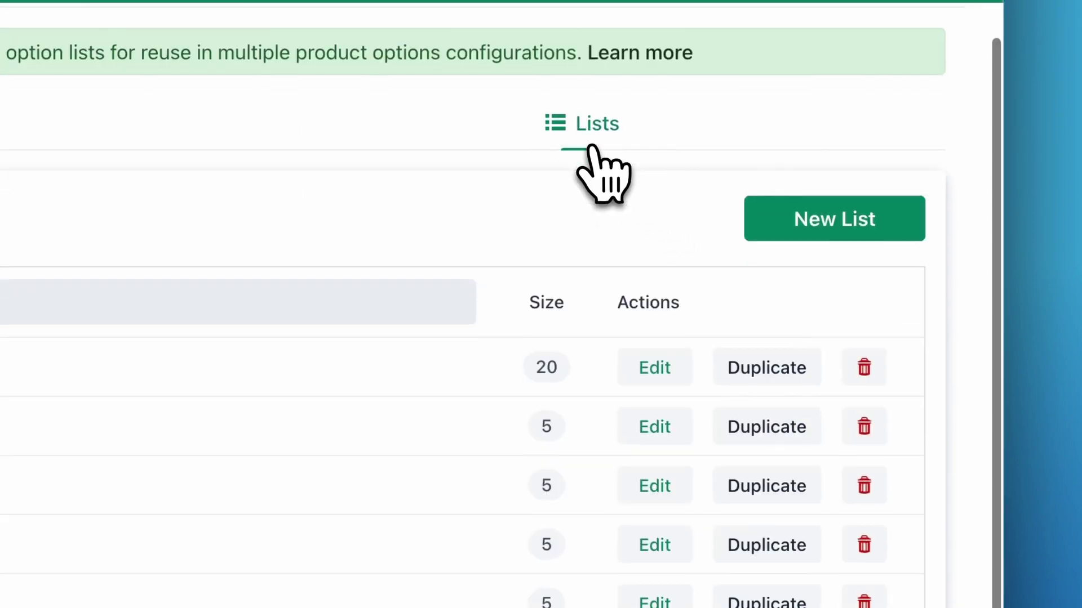
- Start a new Price List Area list, then return to the lists overview
left_click(789, 221)
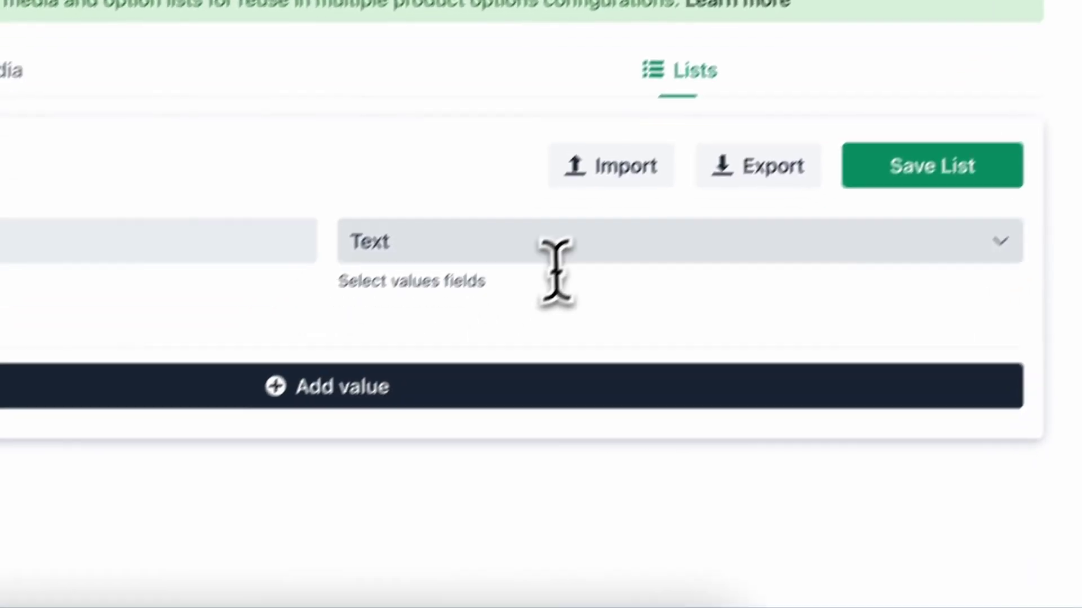
left_click(454, 346)
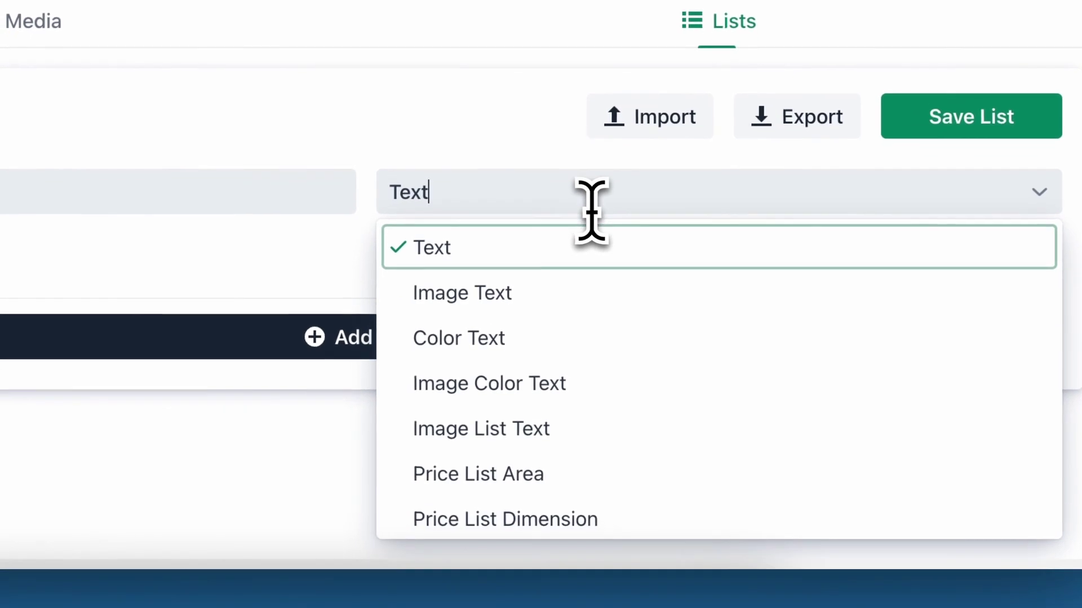
left_click(652, 488)
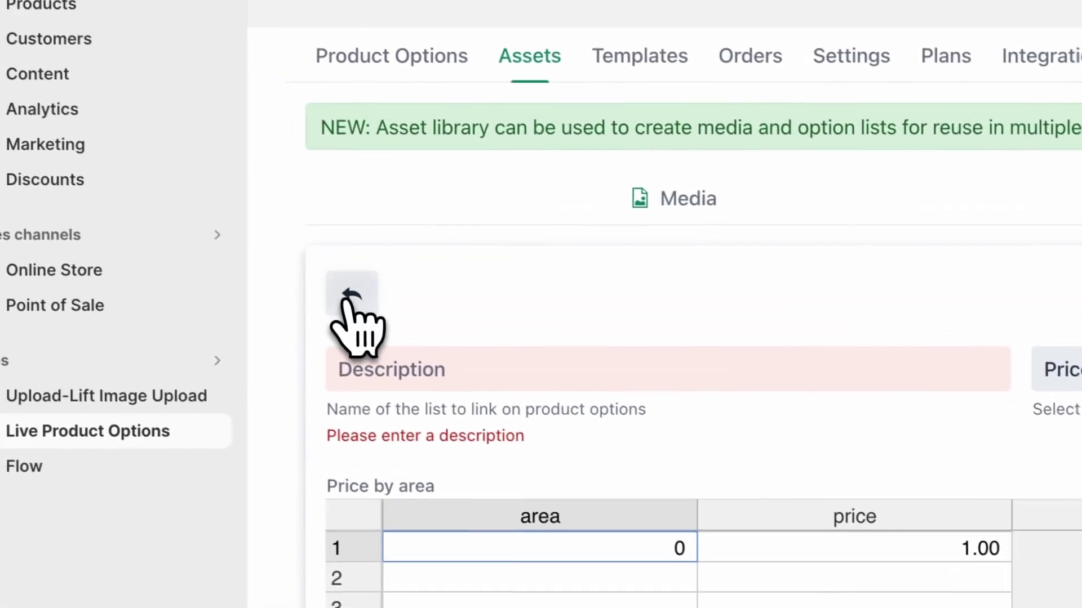
left_click(355, 307)
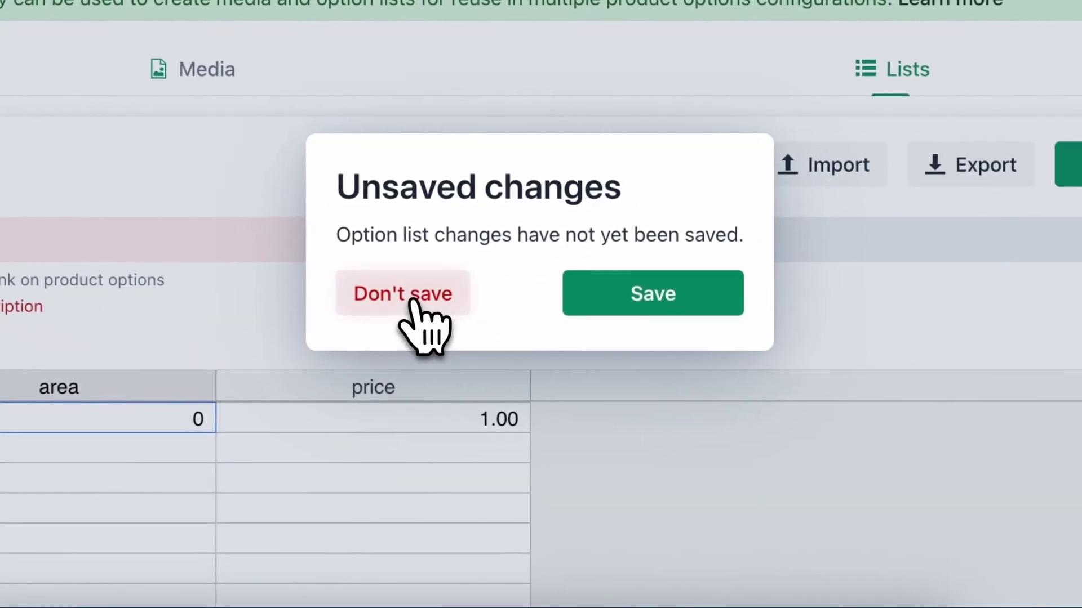
- Discard the unsaved list, open the Area price list and remove its option column
left_click(790, 399)
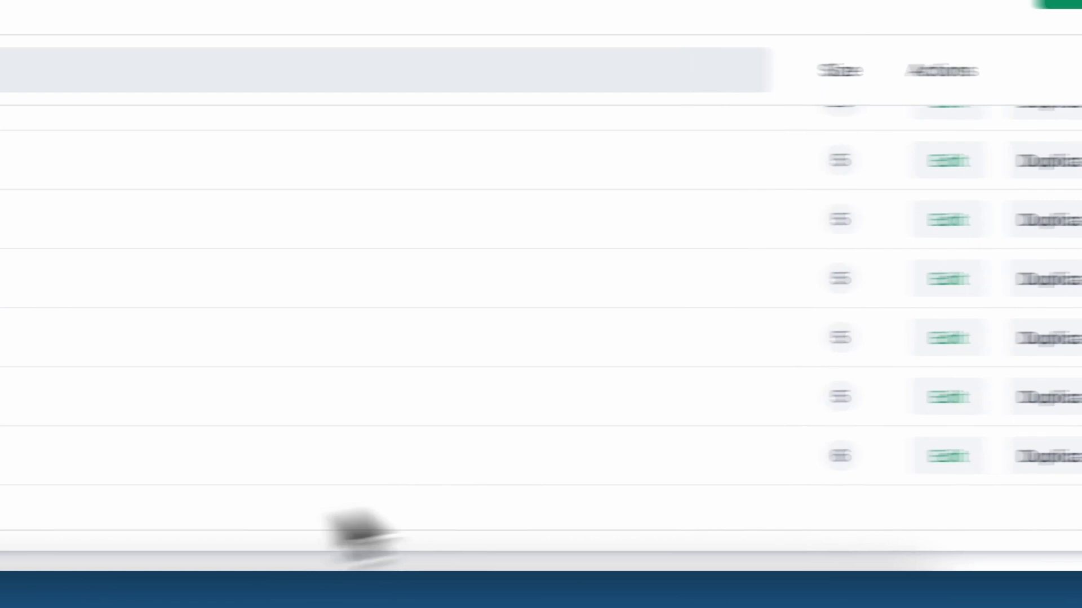
left_click(879, 451)
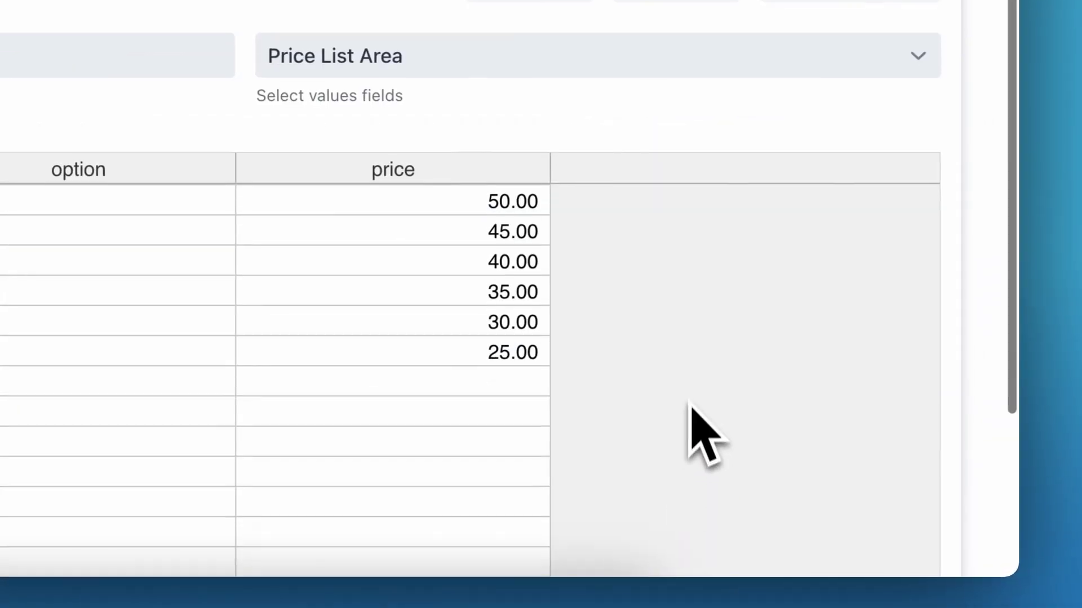
scroll(682, 417, "down", 3)
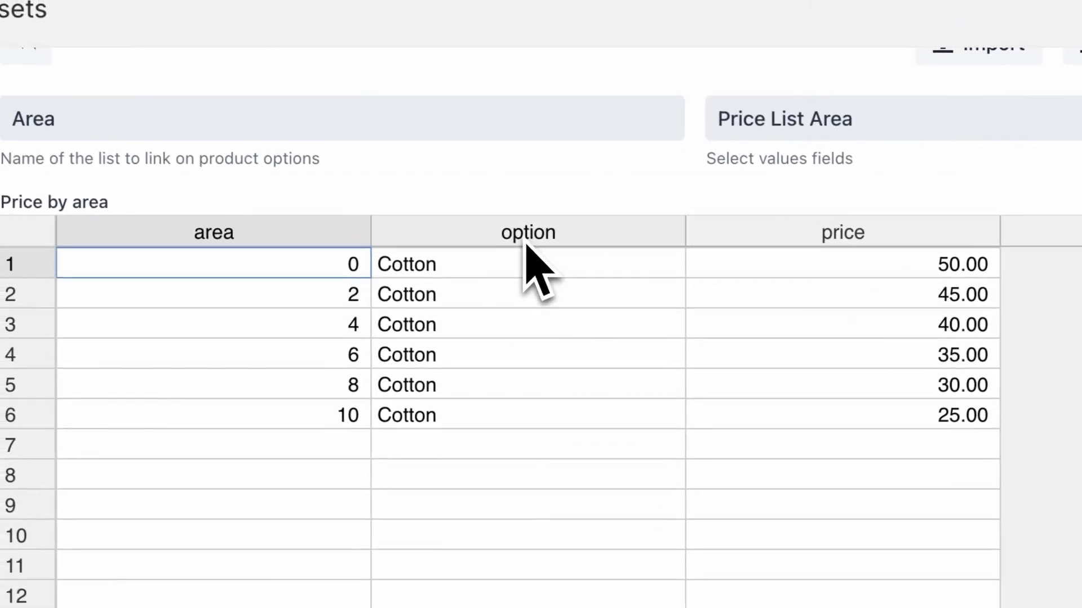
left_click(78, 52)
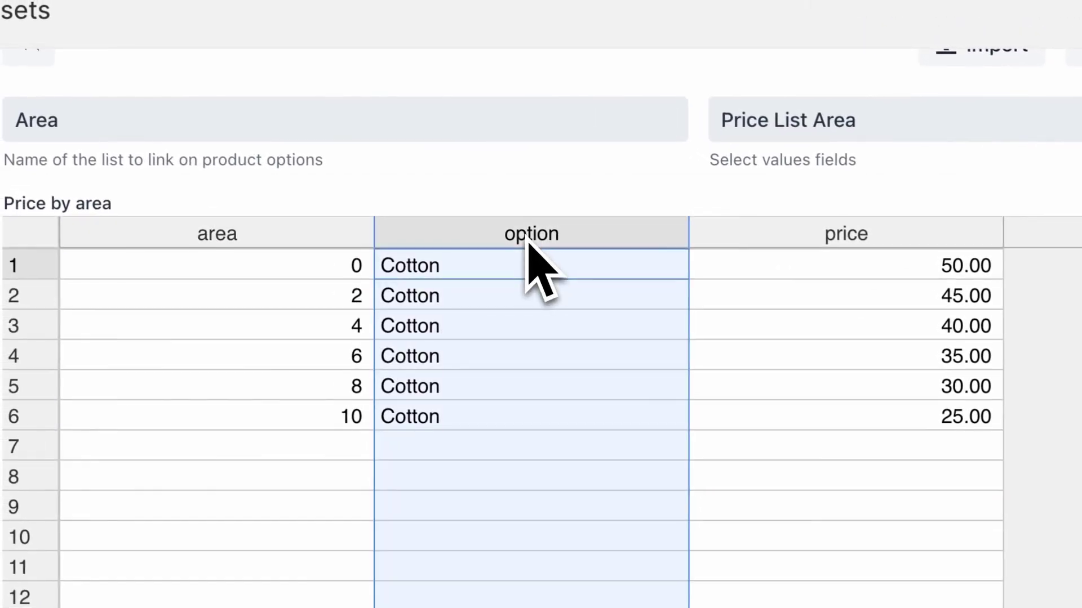
left_click(324, 270)
left_click(384, 246)
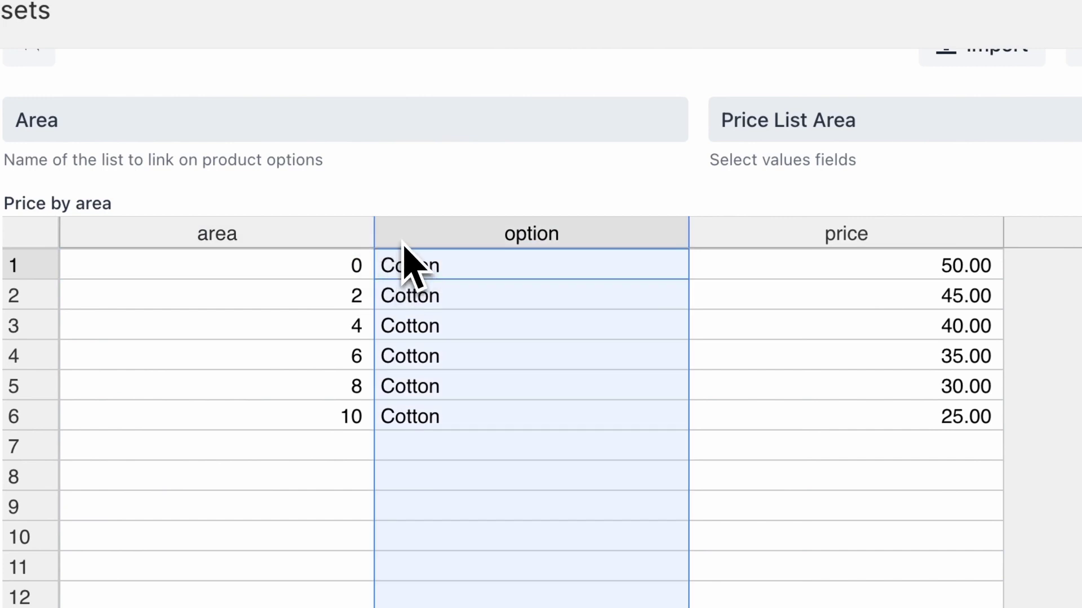
right_click(404, 248)
mouse_move(415, 253)
left_click(648, 285)
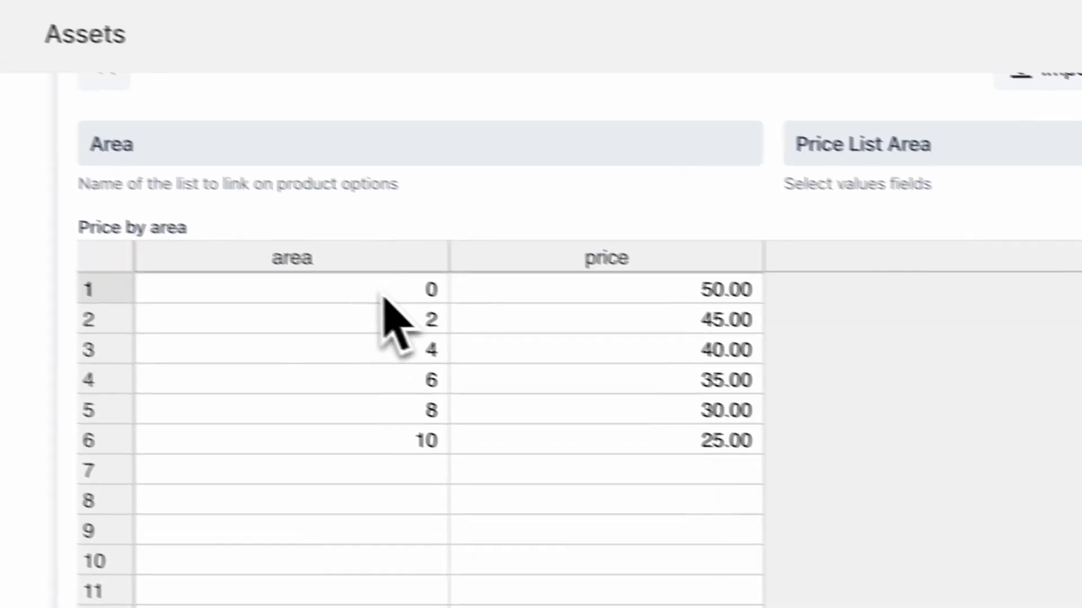
- Review the Area tiers: 0→50.00, 2→45.00, 4→40.00, 6→35.00, 8→30.00, 10→25.00
left_click(302, 274)
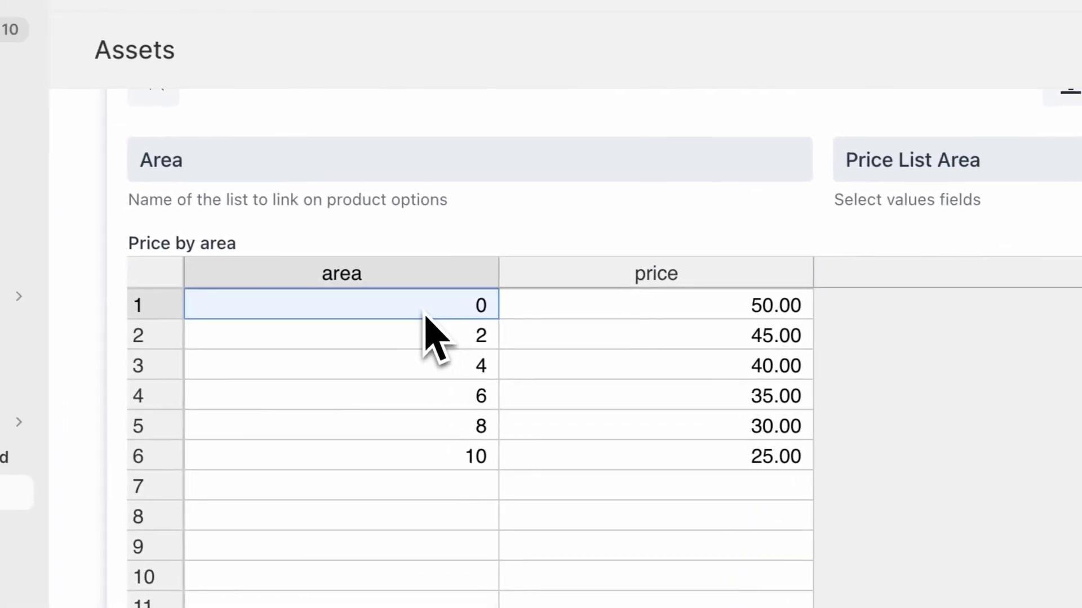
left_click(524, 268)
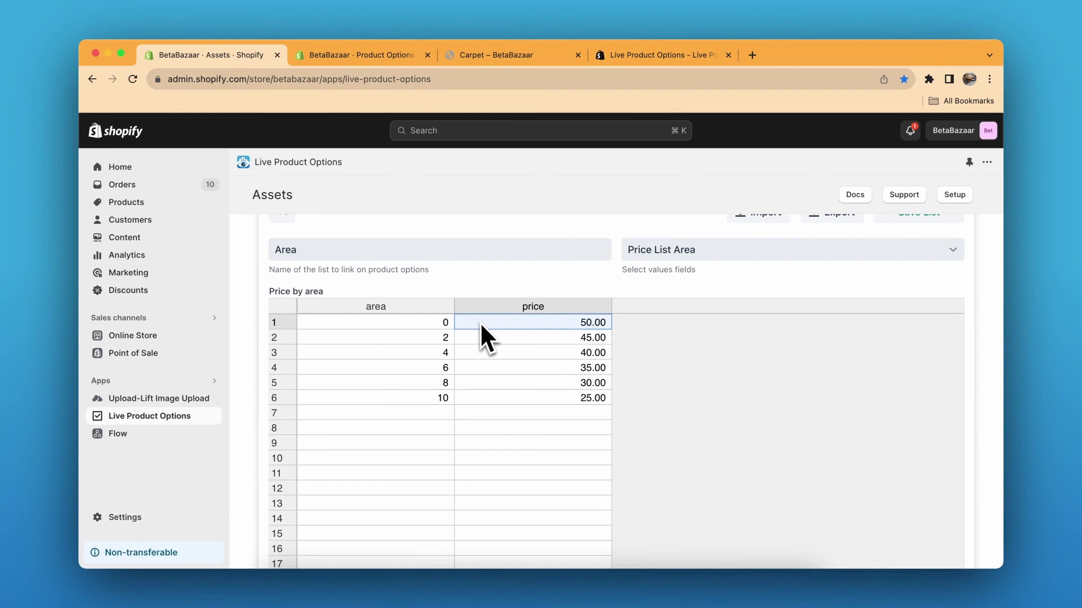
left_click(495, 338)
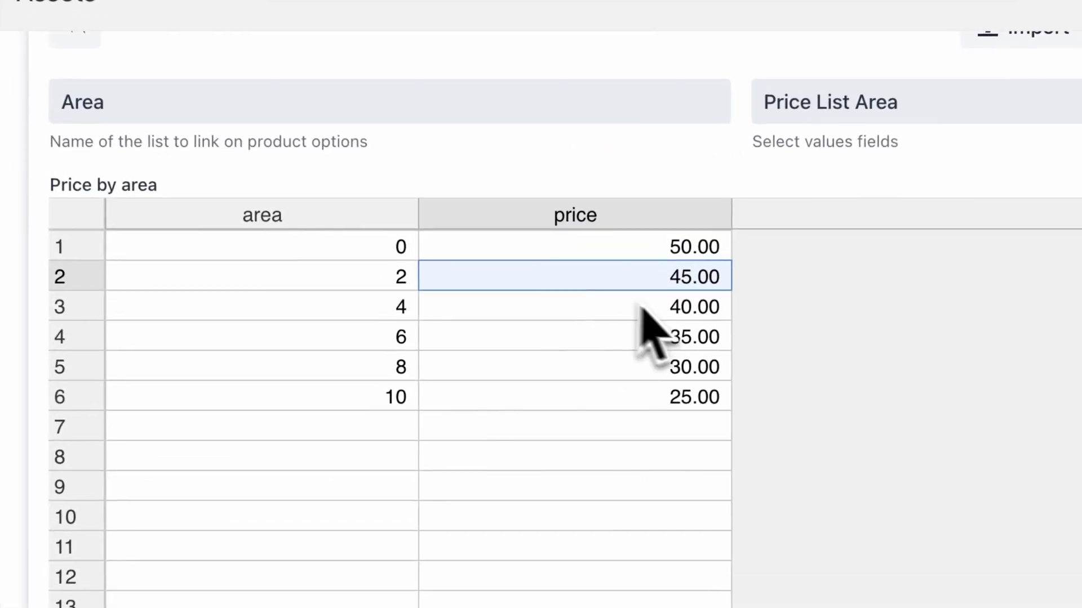
left_click(388, 318)
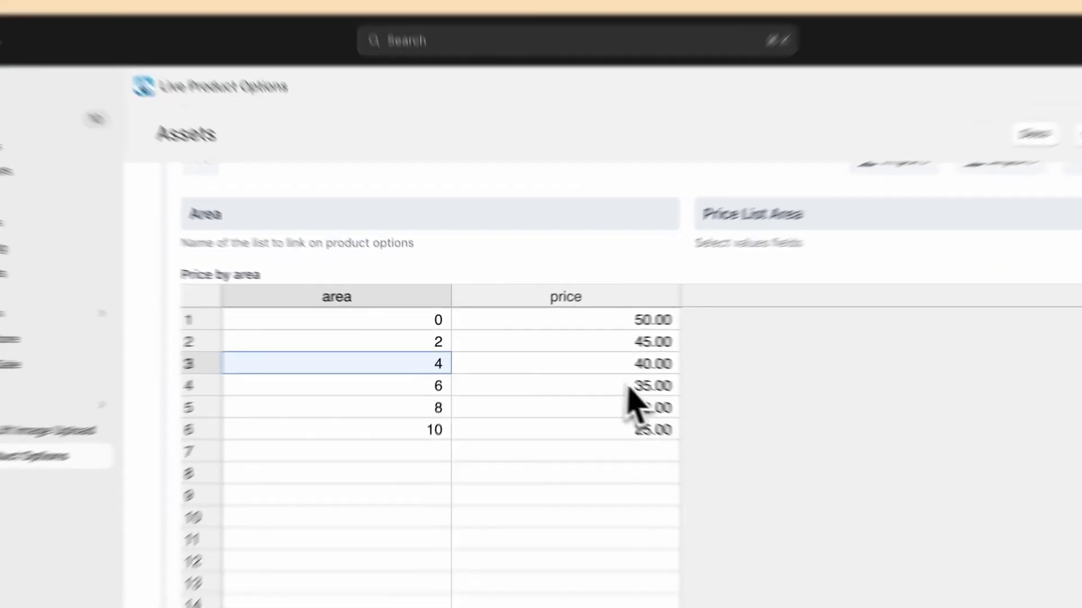
left_click(591, 357)
left_click(445, 373)
left_click(518, 419)
left_click(444, 448)
left_click(553, 449)
left_click(423, 490)
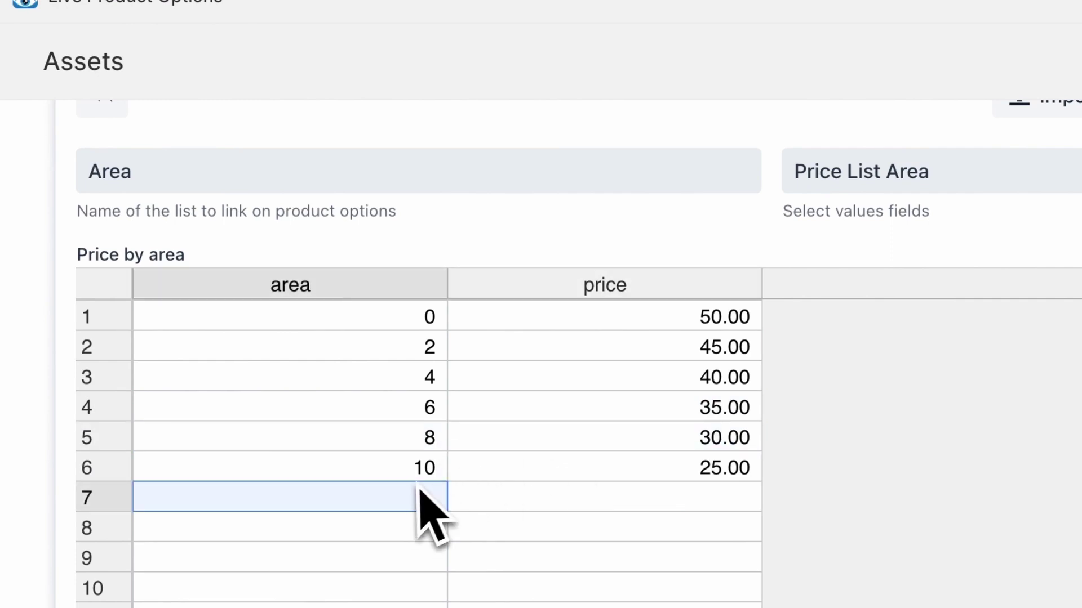
left_click(587, 472)
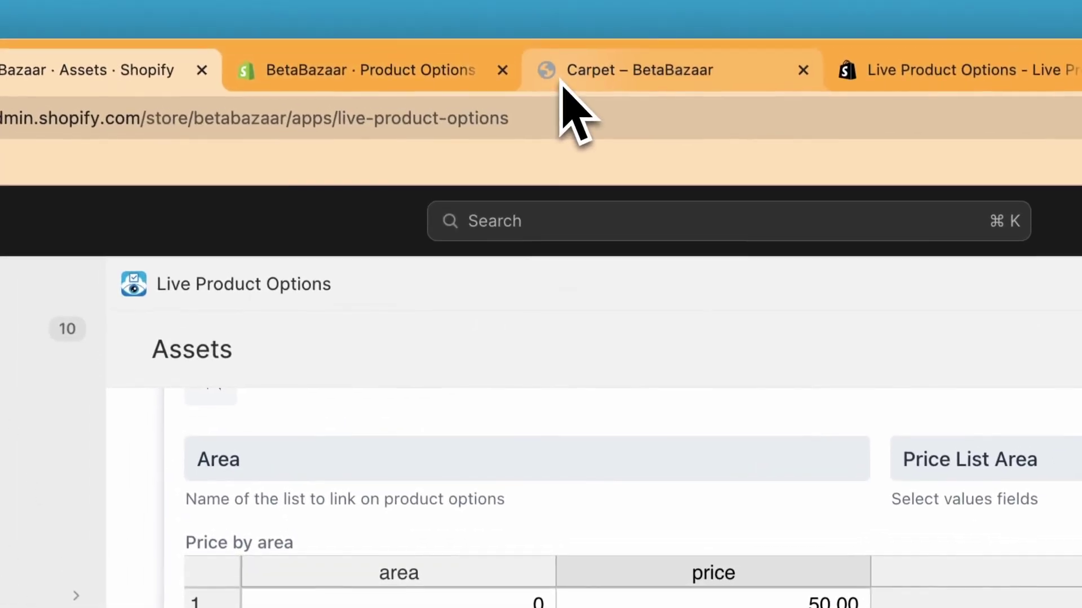
- Set the storefront carpet to 100 × 100 cm, giving 1.00 Sq.meter at $50.00 USD
left_click(562, 94)
double_click(649, 312)
type("100")
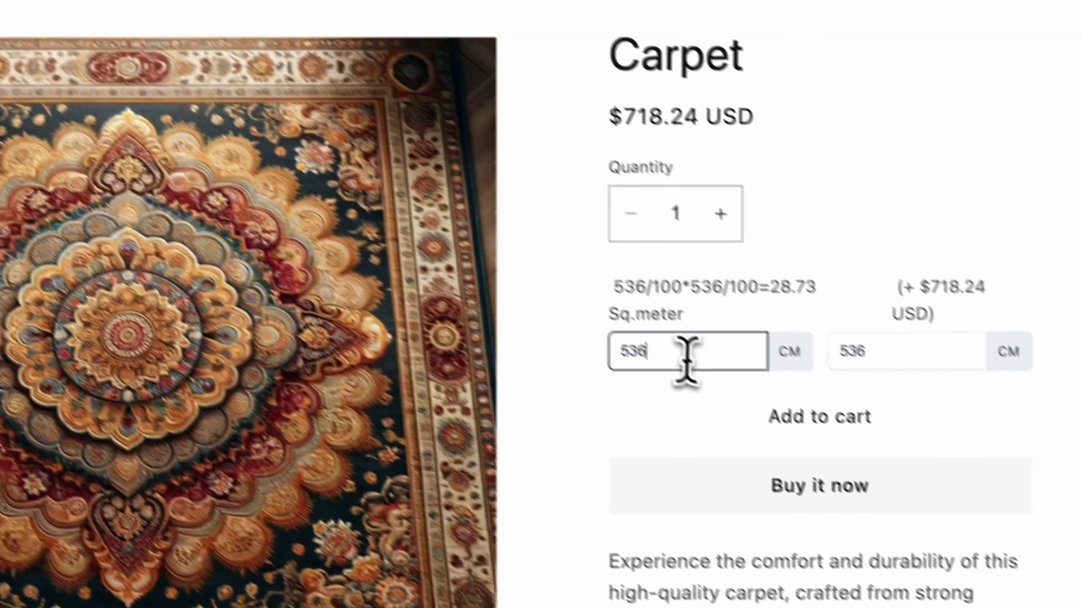
double_click(845, 299)
type("100")
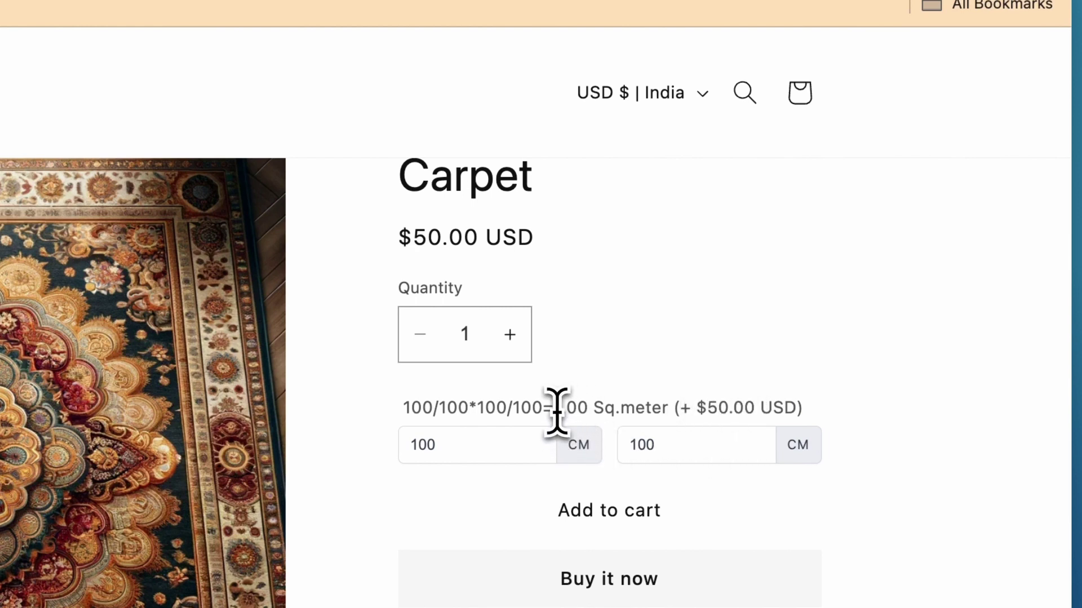
- Set the carpet width to 200 cm ($160.00 USD) and check the Area list's 45.00 tier
left_click(519, 448)
type("200")
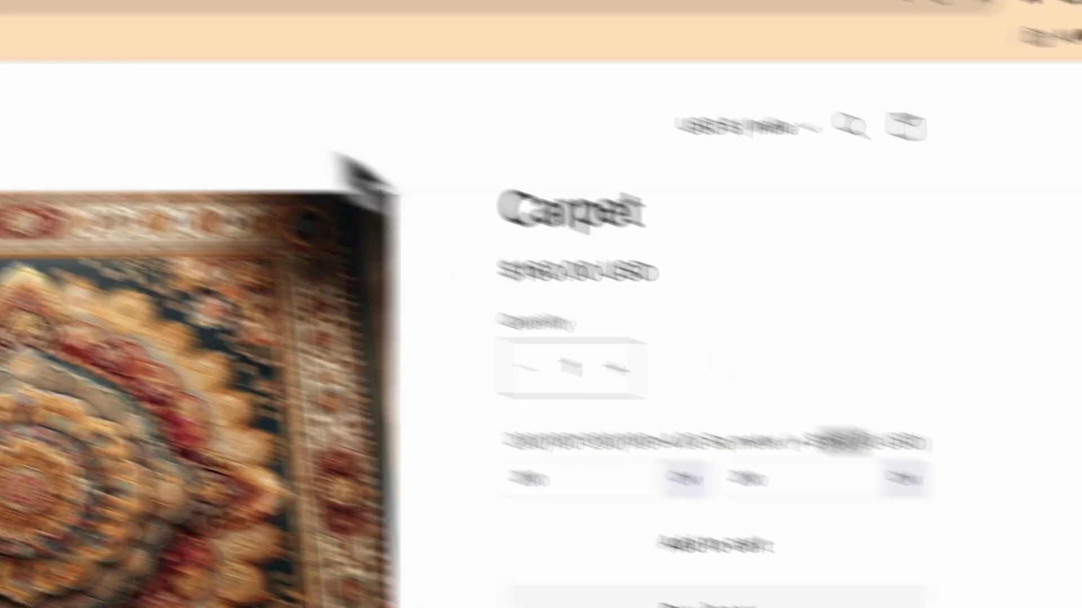
left_click(315, 79)
left_click(376, 82)
left_click(560, 479)
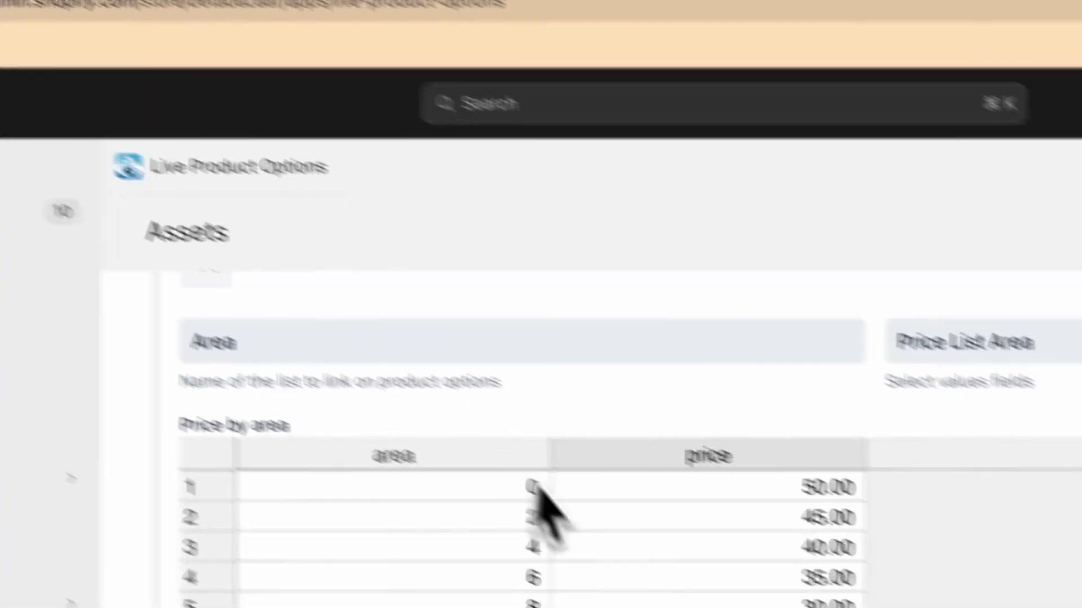
left_click(465, 79)
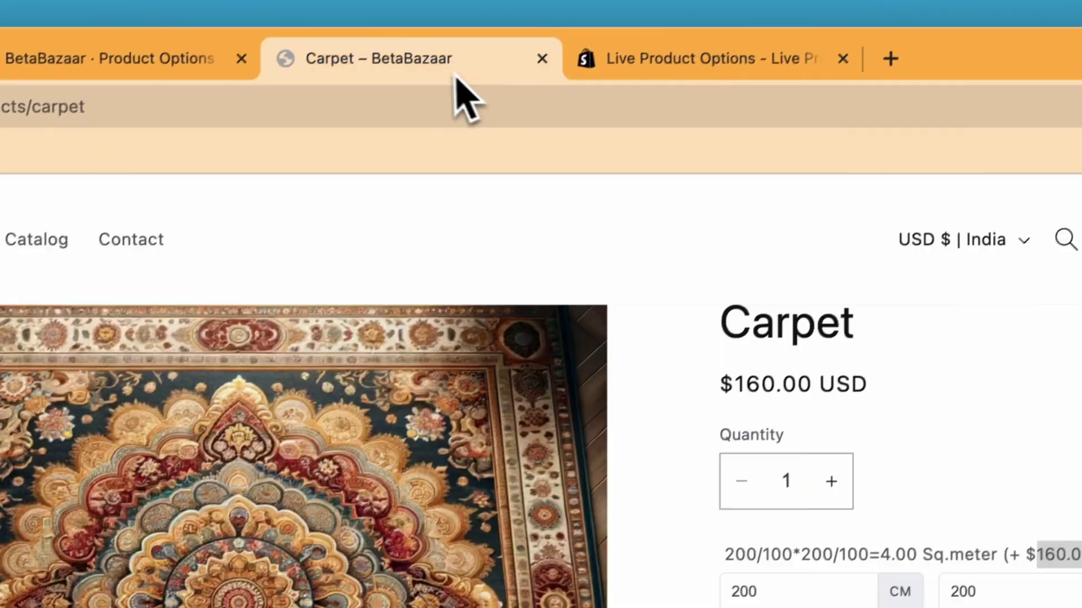
left_click(580, 89)
left_click(376, 90)
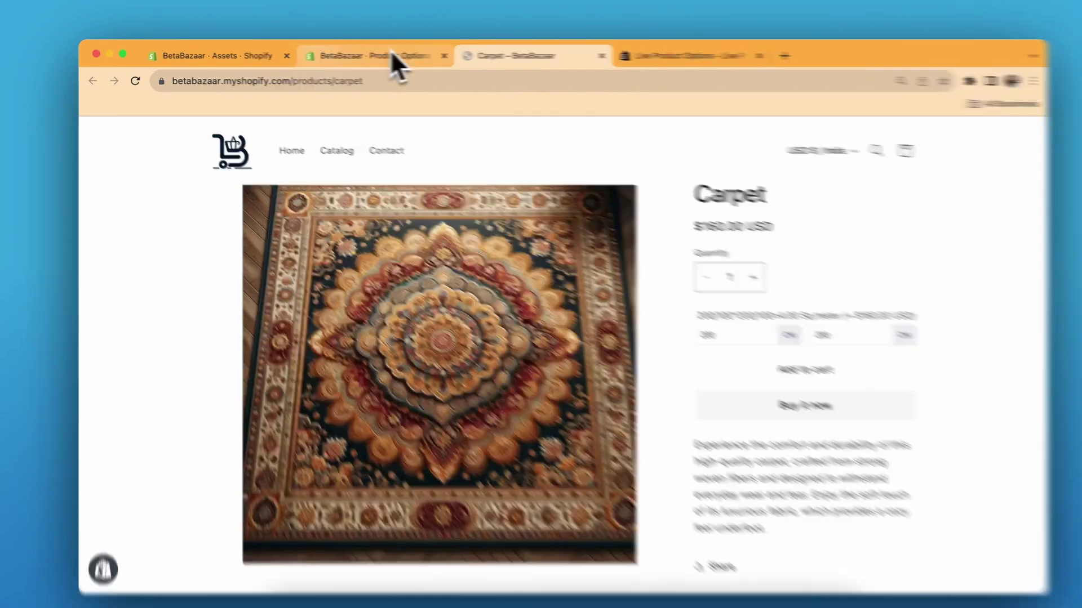
left_click(262, 57)
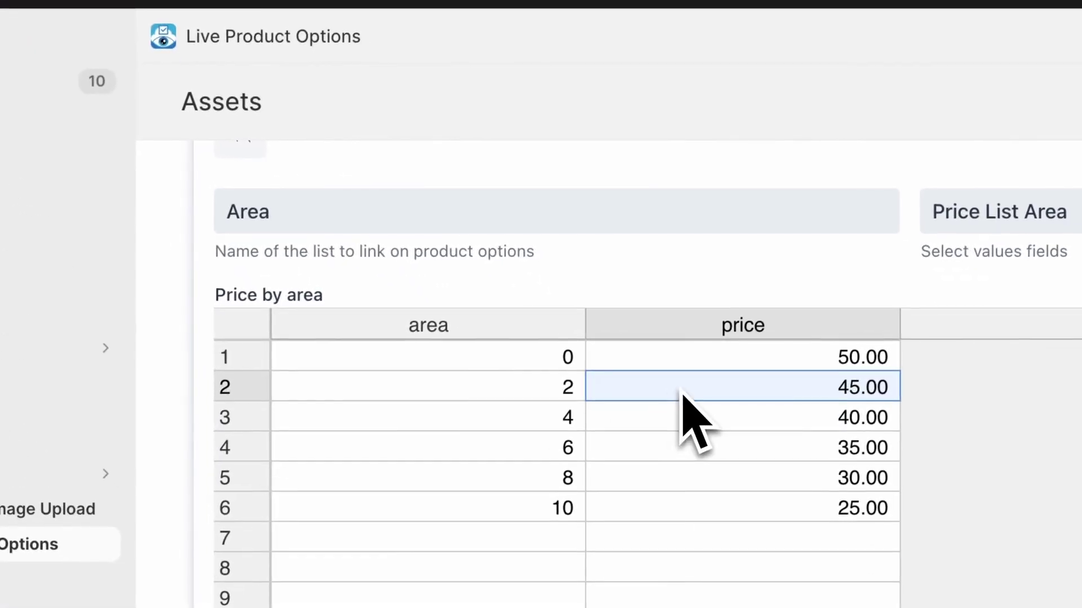
- Check the Area list's 4 Sq.meter tier at 40.00, then go back to the Carpet page
left_click(565, 420)
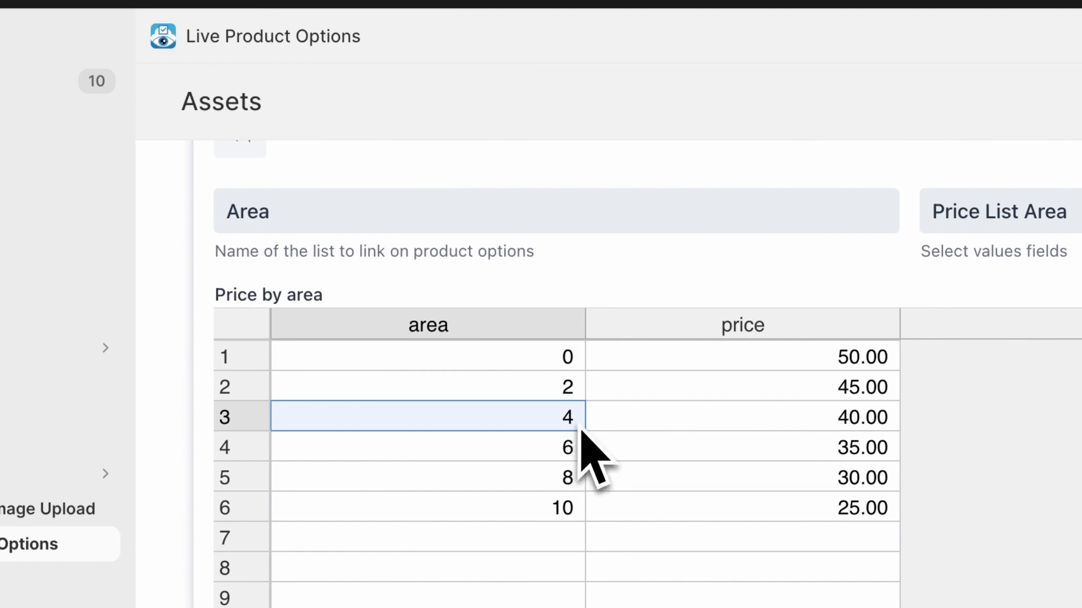
left_click(749, 430)
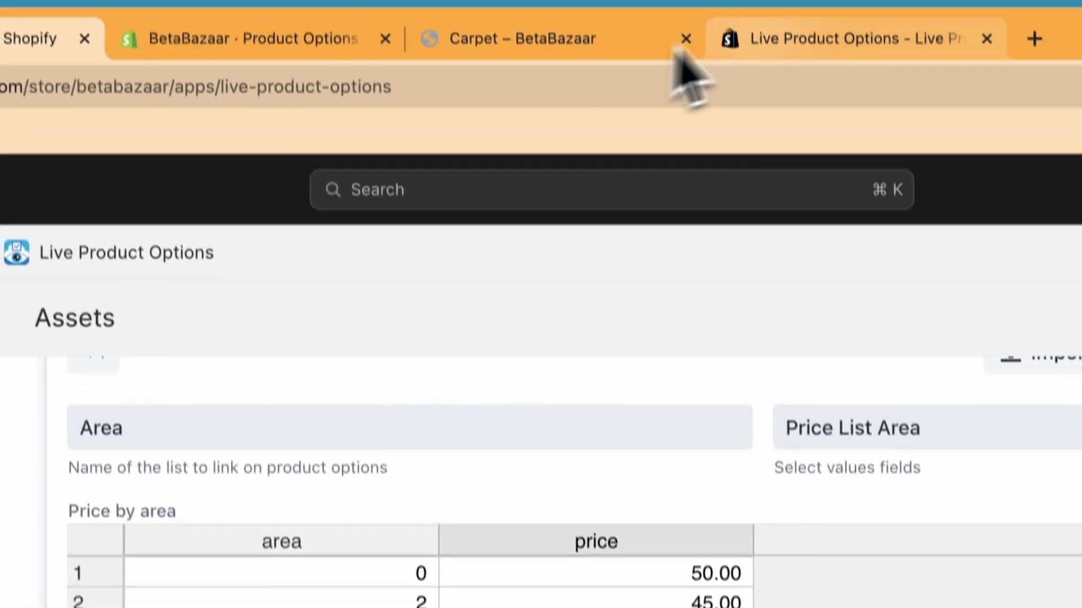
left_click(768, 77)
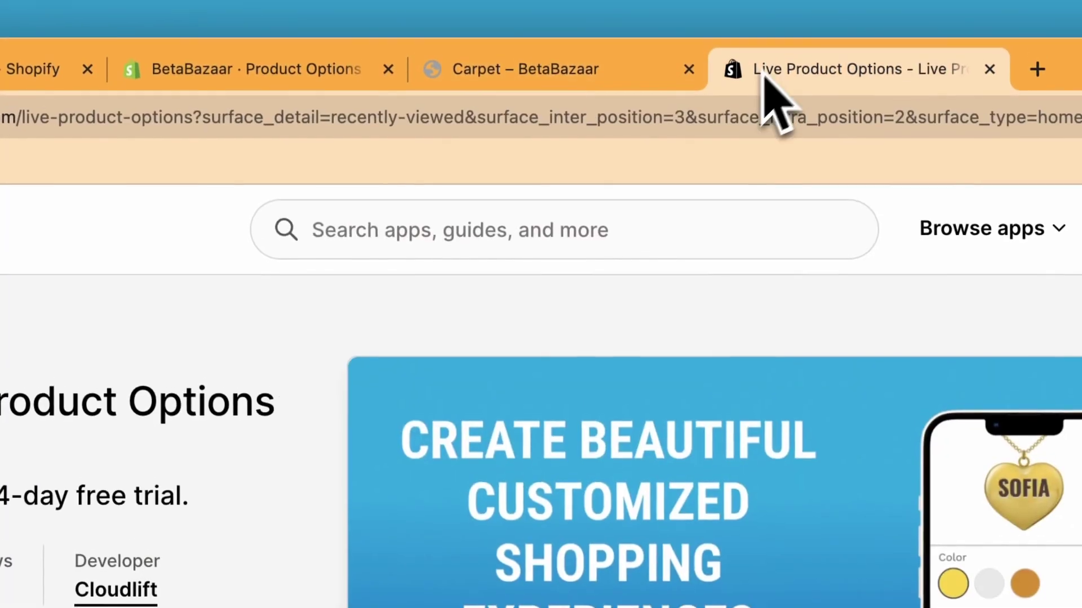
left_click(534, 92)
left_click(254, 85)
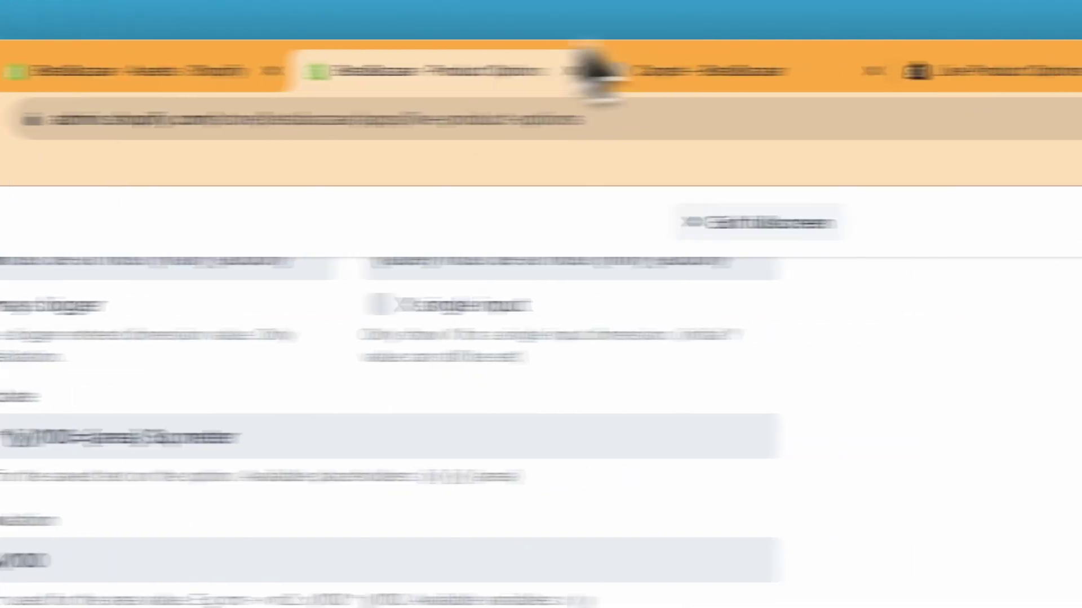
left_click(800, 71)
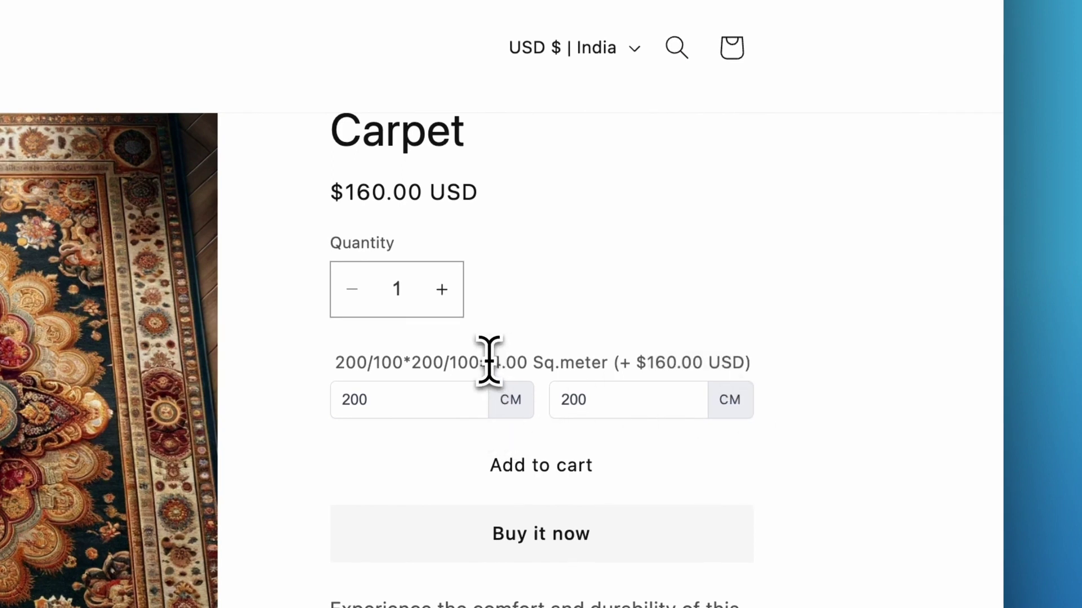
- Enter 800 cm for both the carpet's width and height on the storefront
left_click(564, 350)
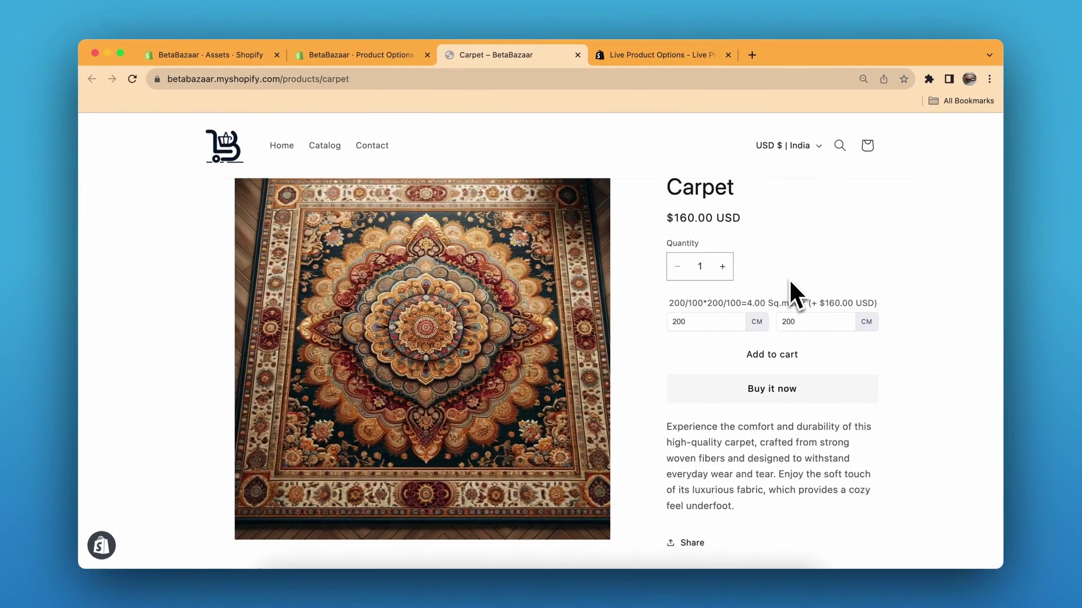
double_click(686, 324)
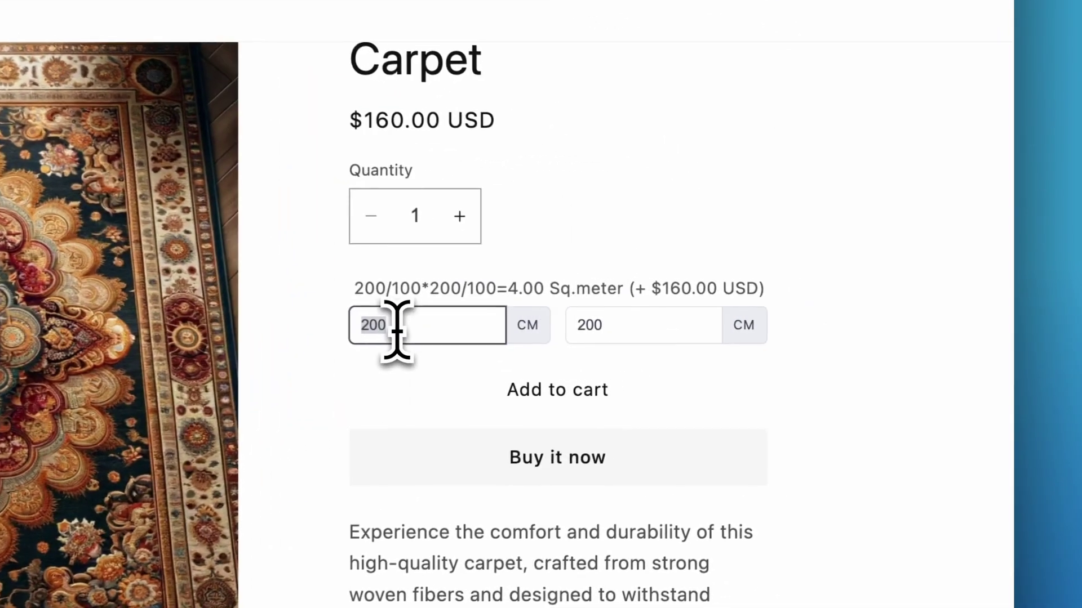
type("800")
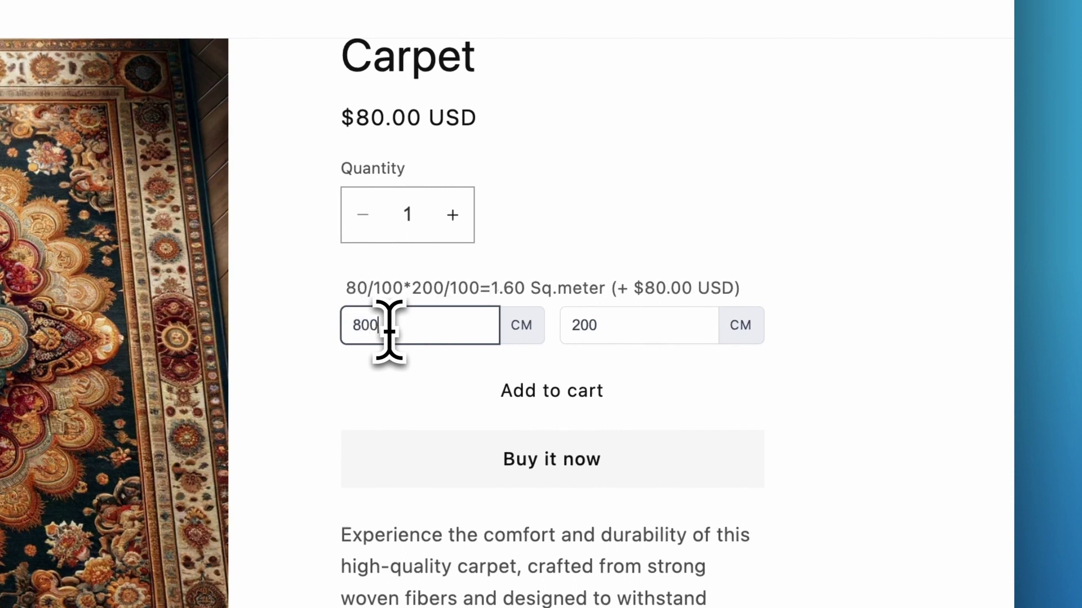
left_click(579, 350)
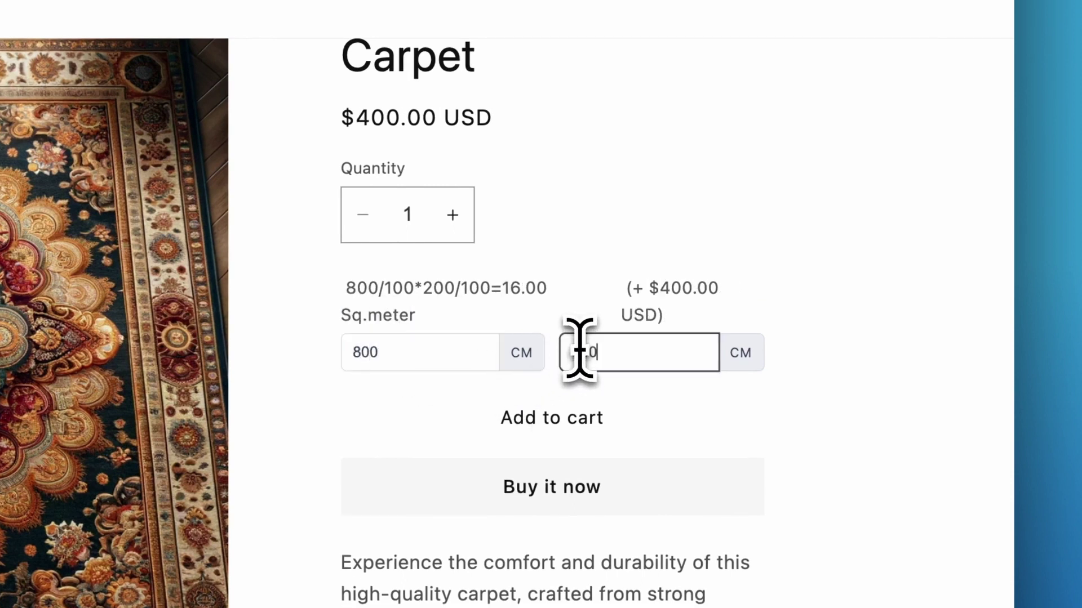
type("800")
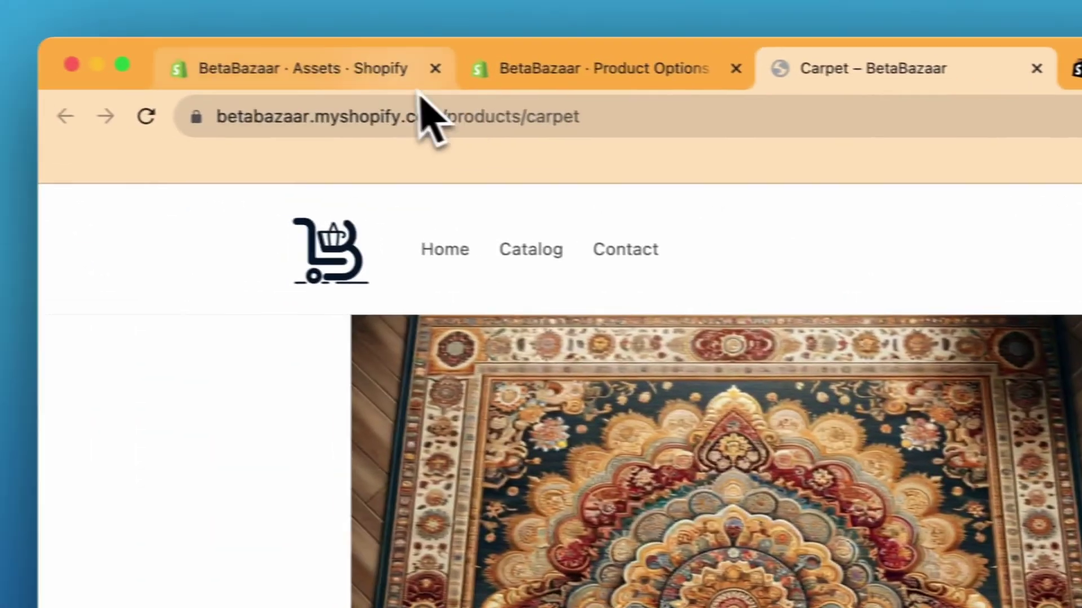
- Check the Area list's top tier, 10 Sq.meter at 25.00
left_click(495, 65)
left_click(445, 372)
left_click(739, 376)
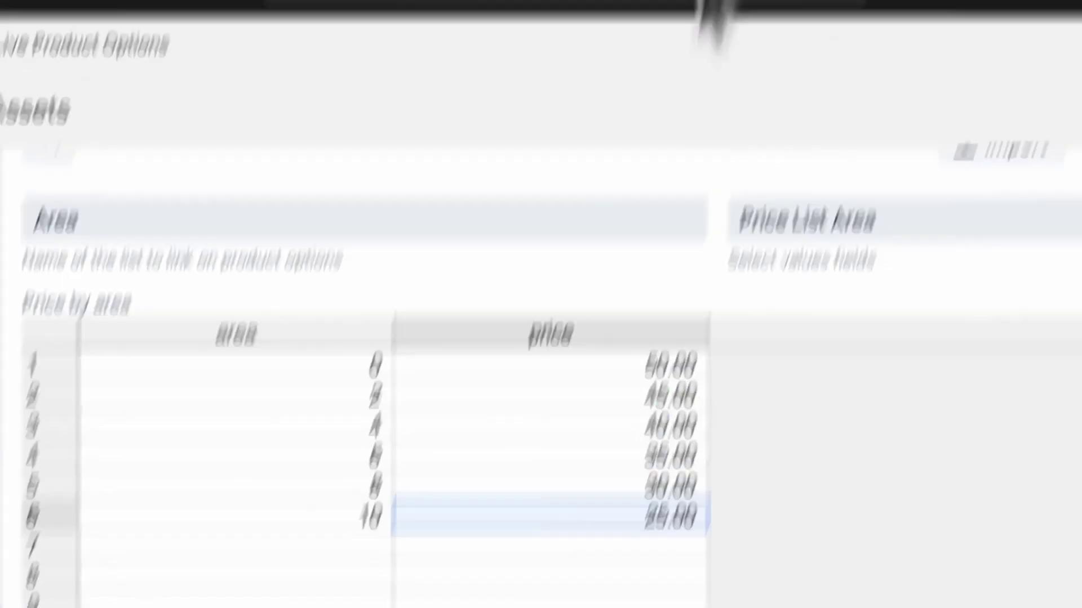
left_click(696, 72)
left_click(372, 76)
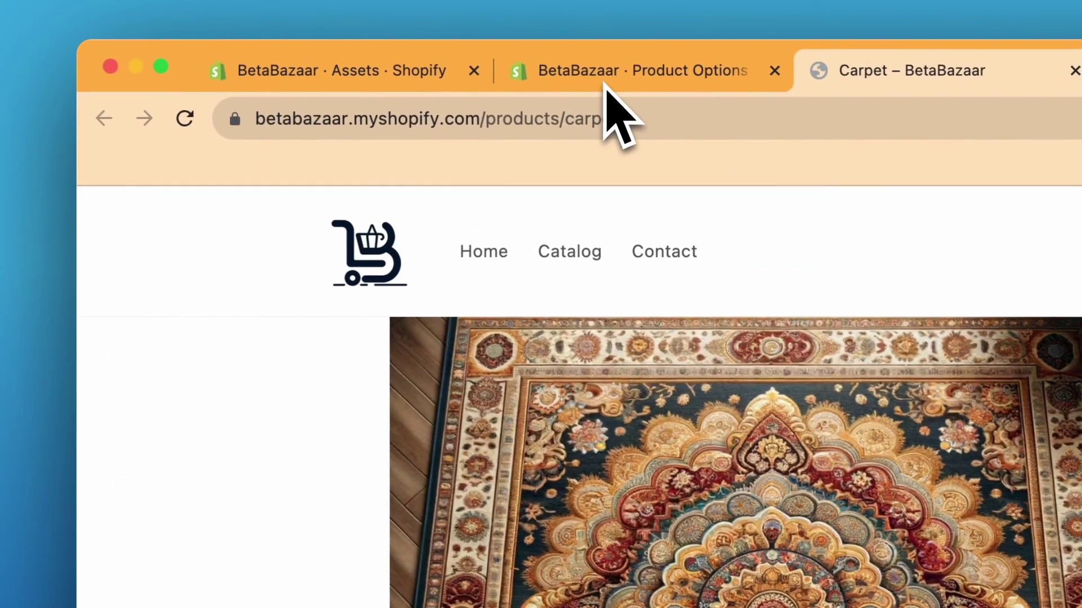
left_click(583, 72)
left_click(451, 71)
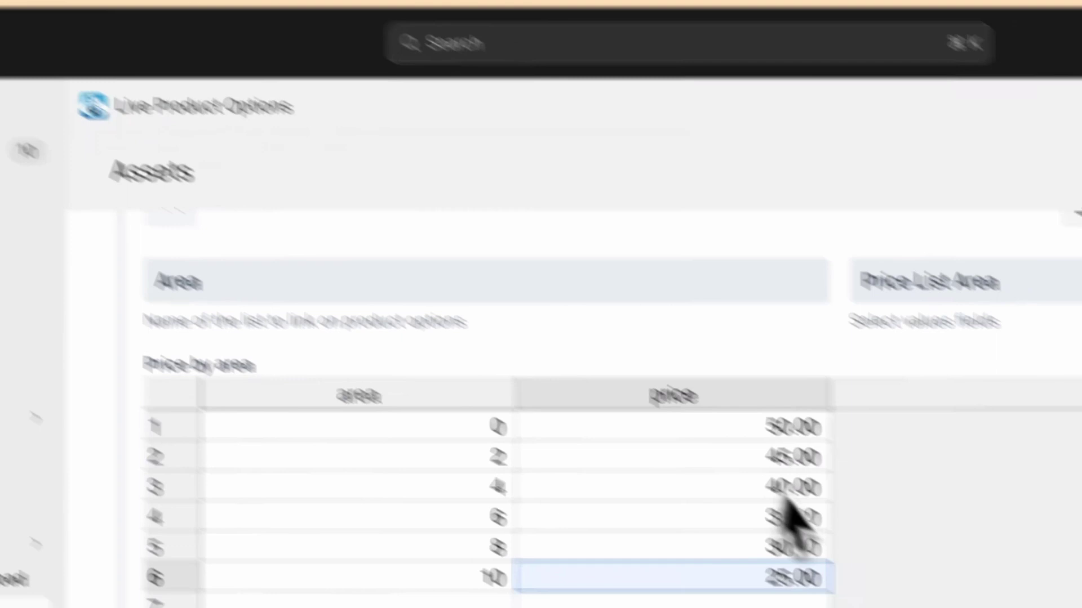
scroll(451, 356, "down", 2)
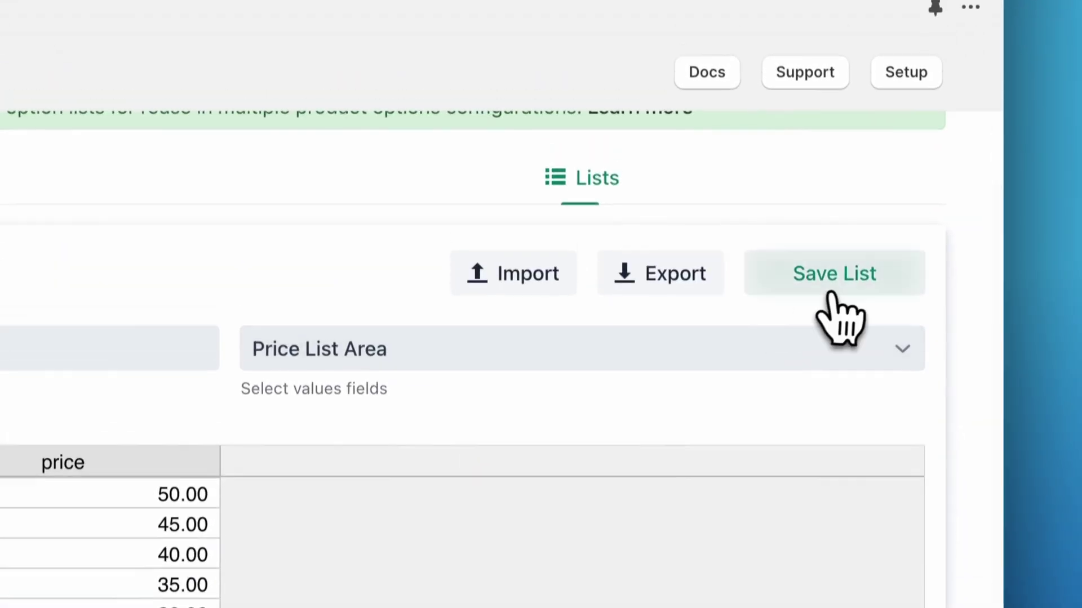
- Save the Area list and link it as the Area option's price list
left_click(825, 248)
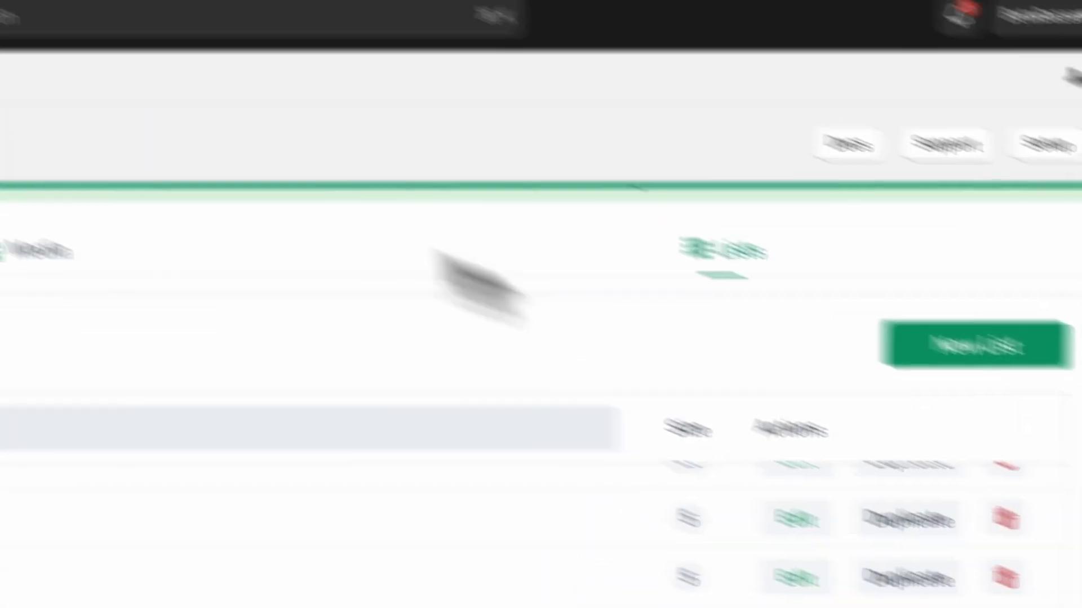
left_click(429, 80)
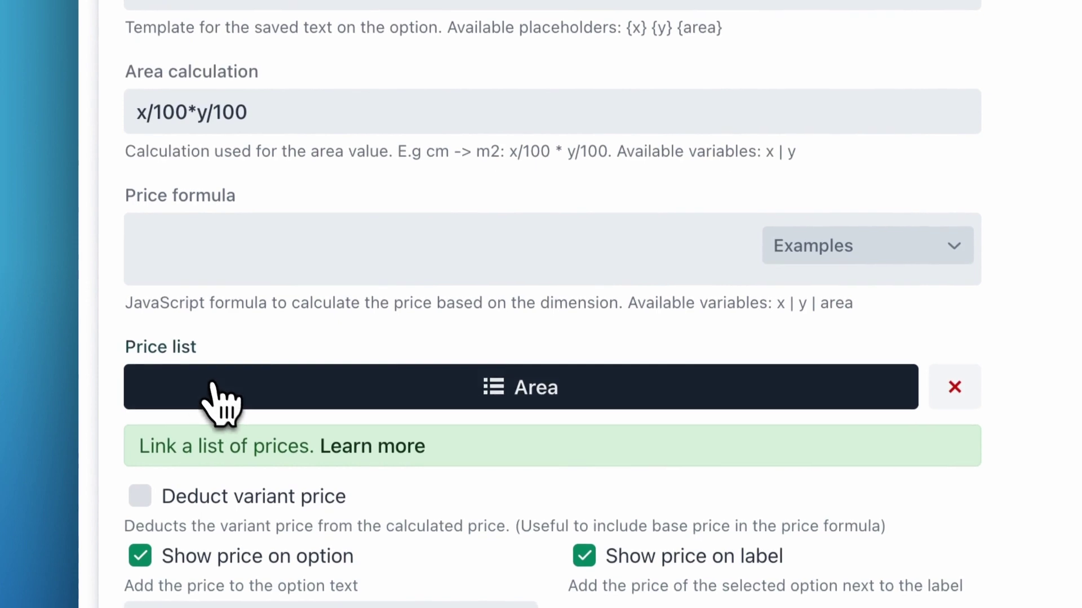
left_click(212, 414)
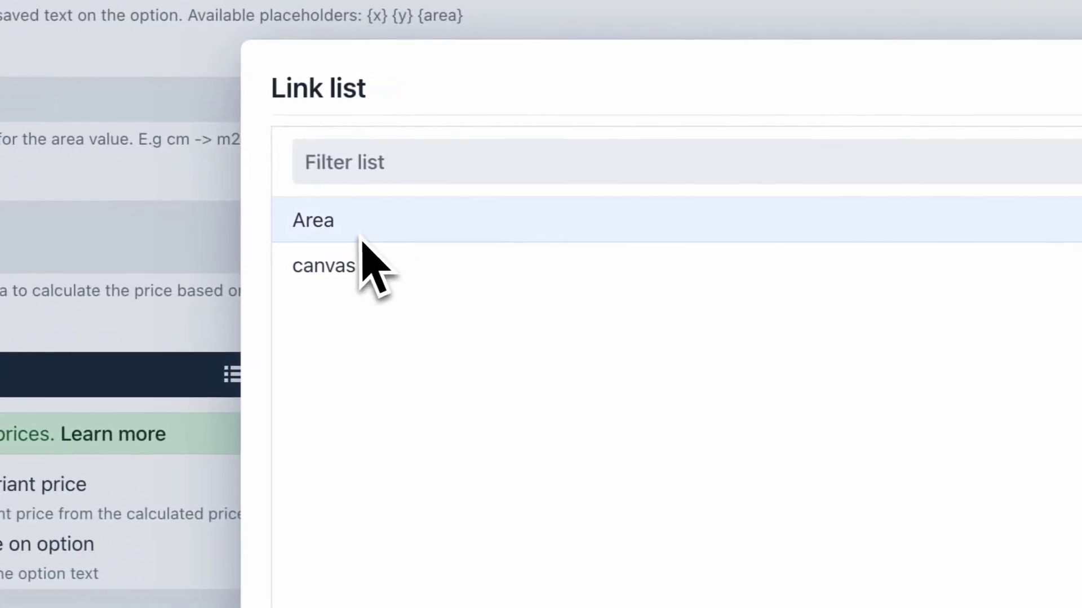
left_click(362, 237)
scroll(726, 440, "down", 5)
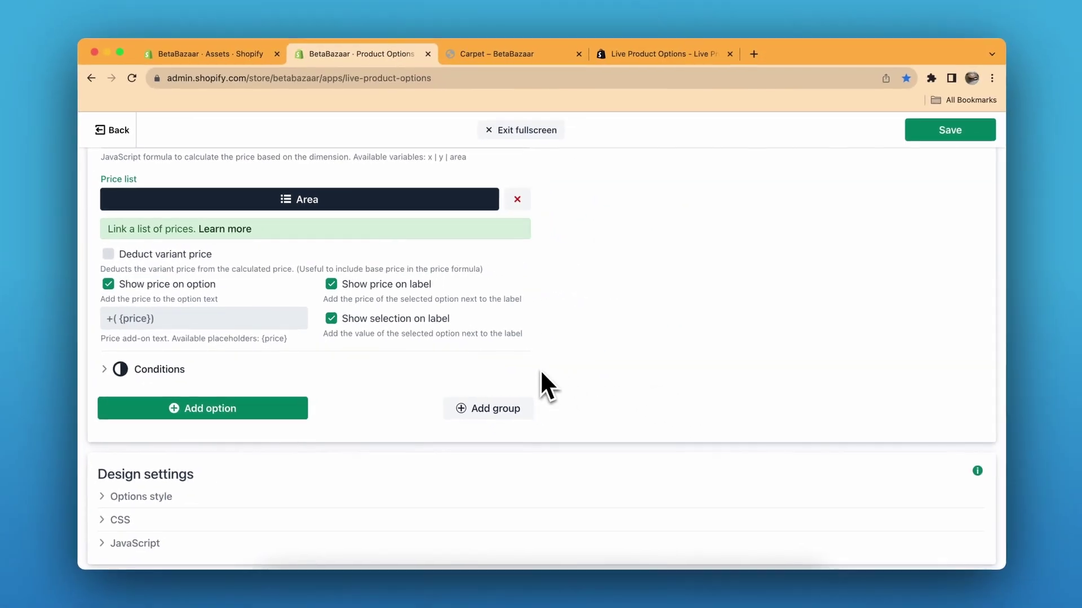
scroll(716, 439, "up", 10)
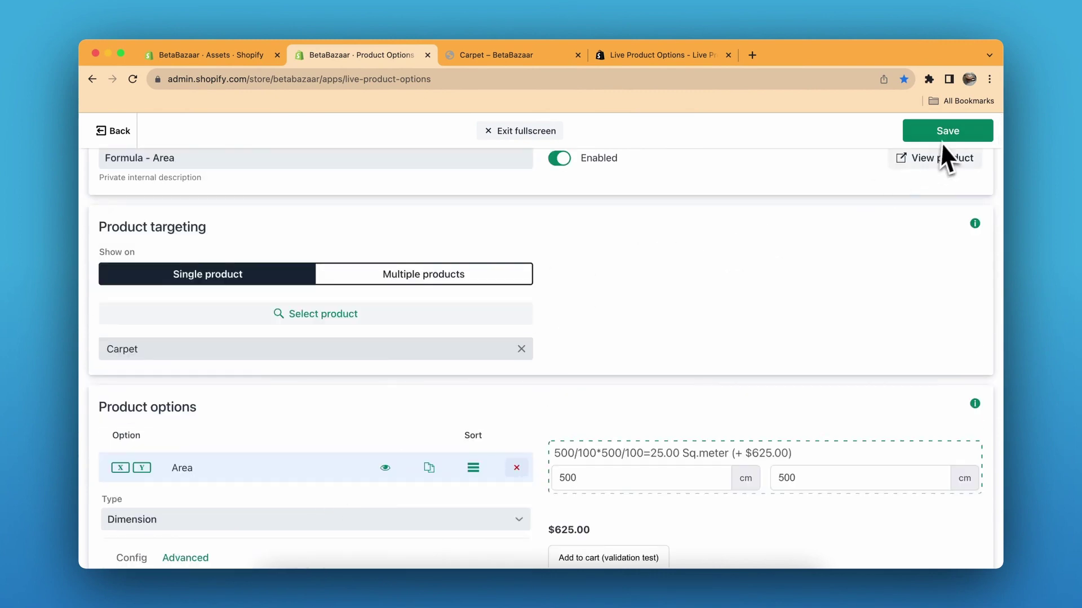
- View the 800 × 800 cm Carpet at $1,600.00 USD, then the Live Product Options App Store listing
left_click(507, 55)
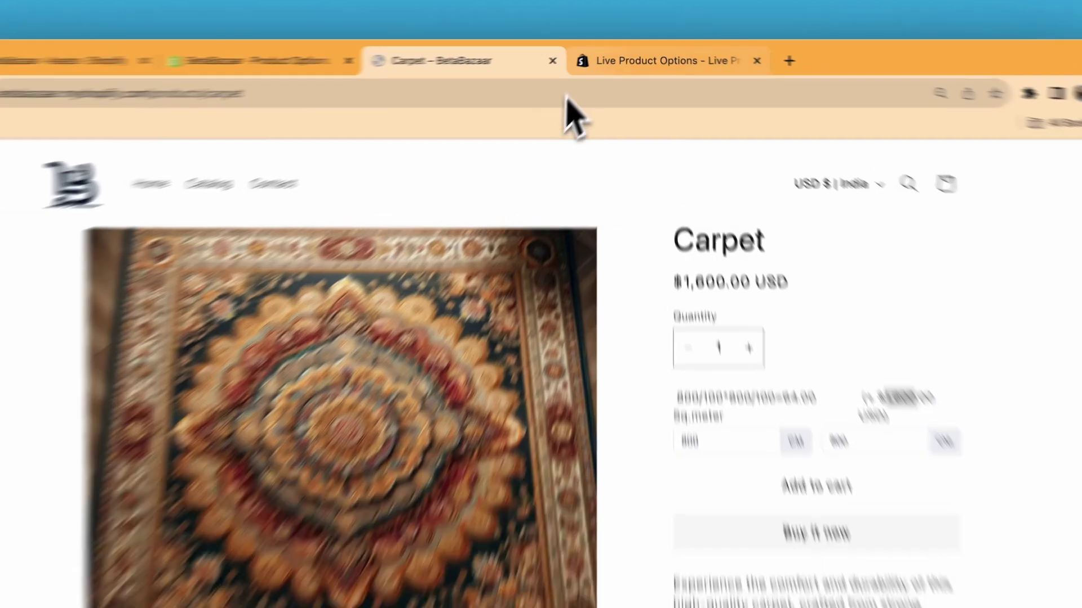
left_click(601, 56)
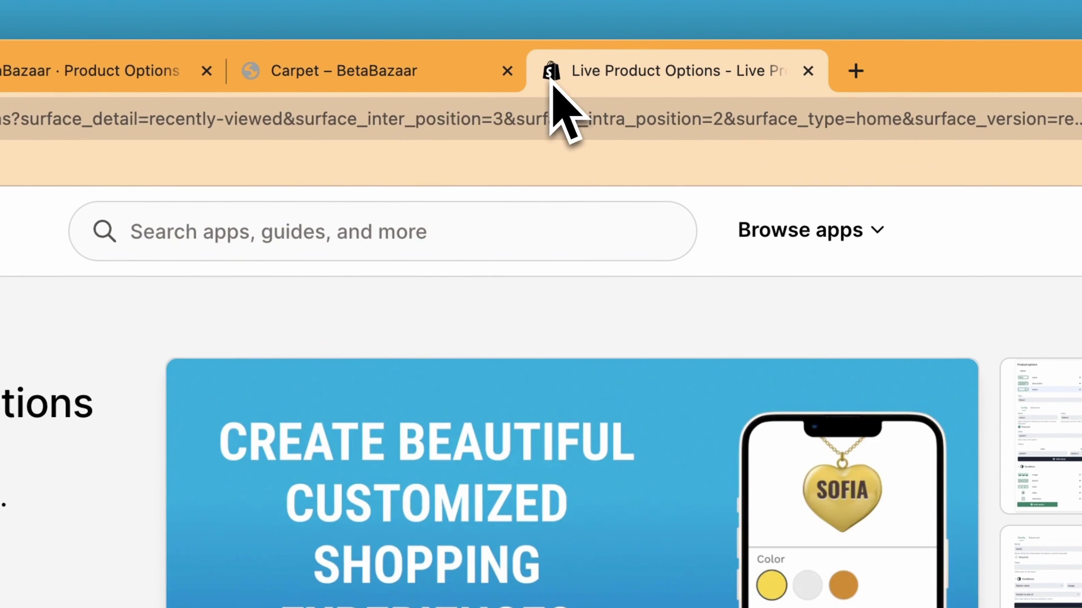